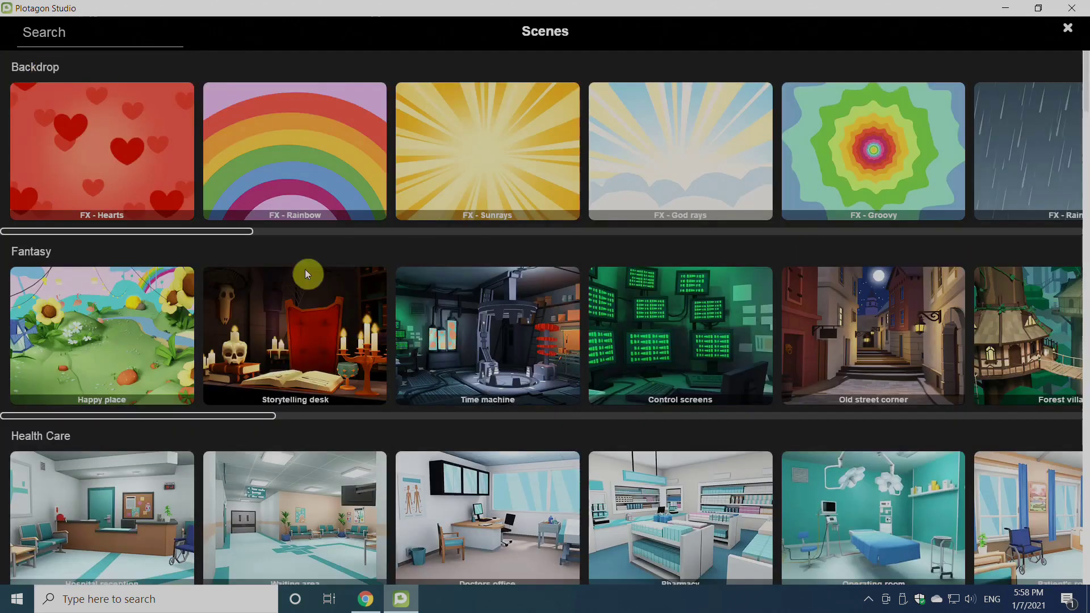
Choose Grocery store food counter from the Stores scenes as the video's opening scene
scroll(301, 340, "down", 8)
scroll(294, 400, "down", 14)
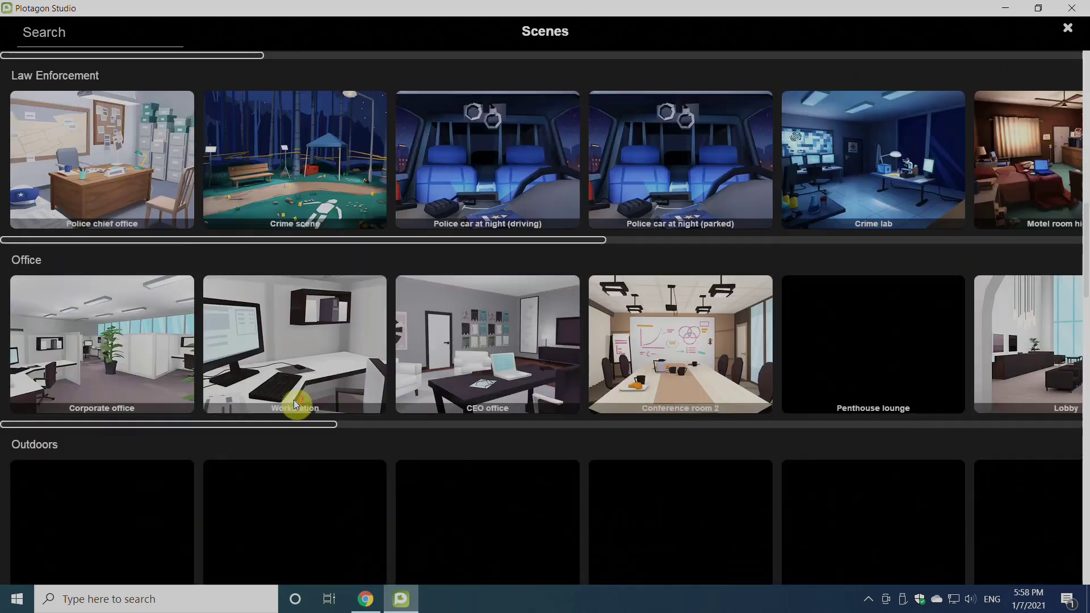
scroll(511, 258, "up", 2)
scroll(511, 258, "down", 10)
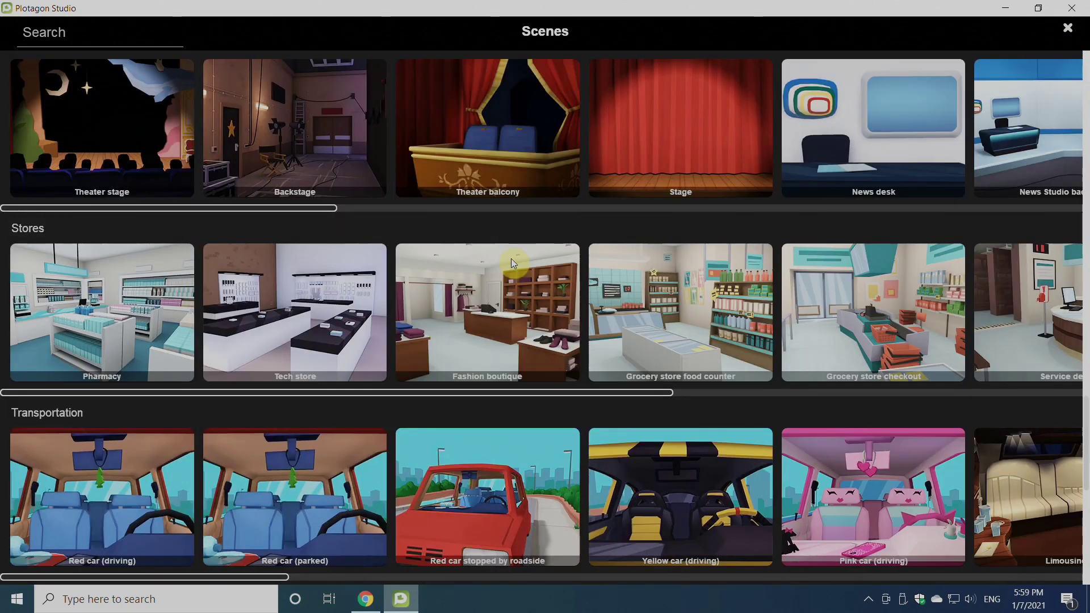
left_click(687, 305)
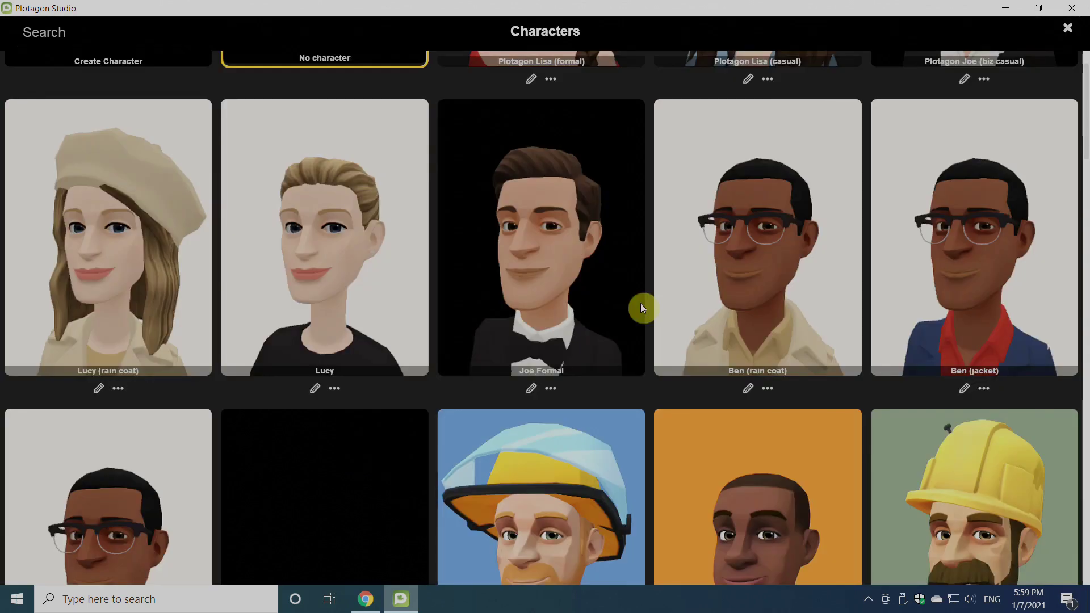
Add Lucy (rain coat) and set her location to Behind the counter
left_click(109, 301)
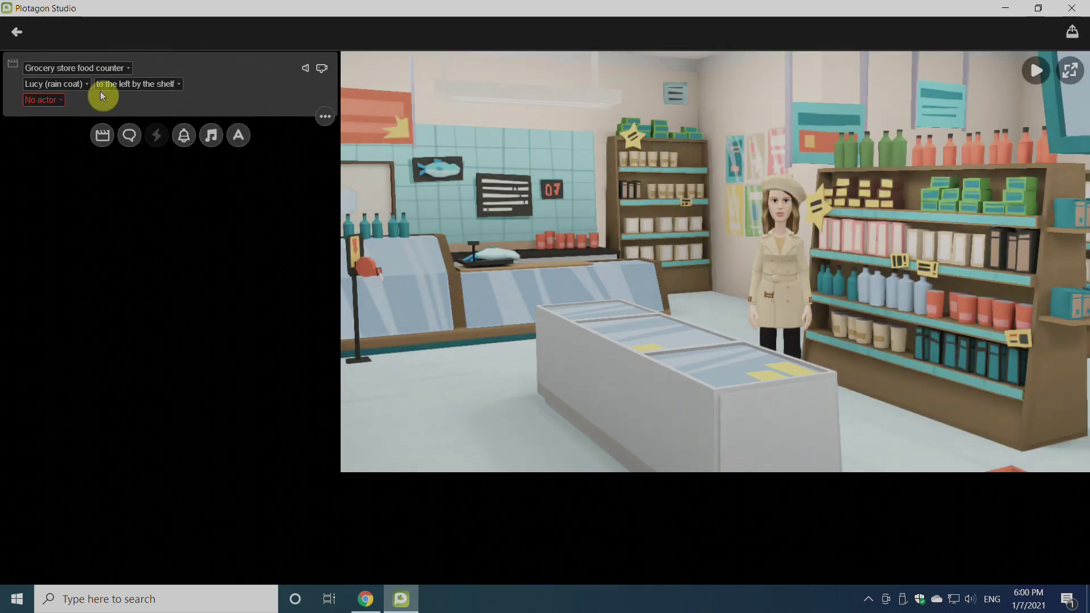
left_click(155, 90)
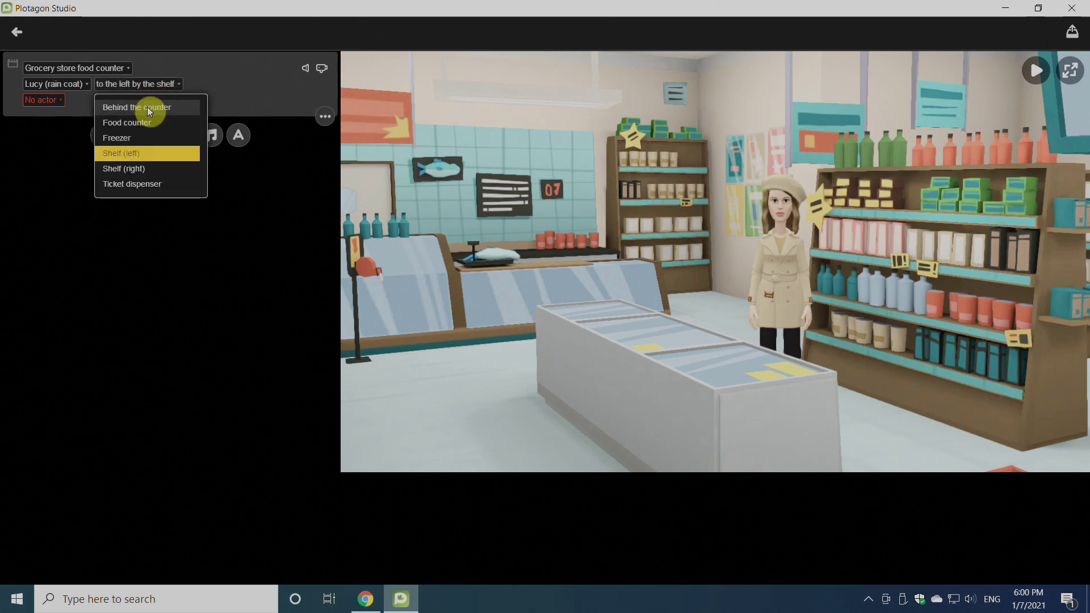
left_click(150, 108)
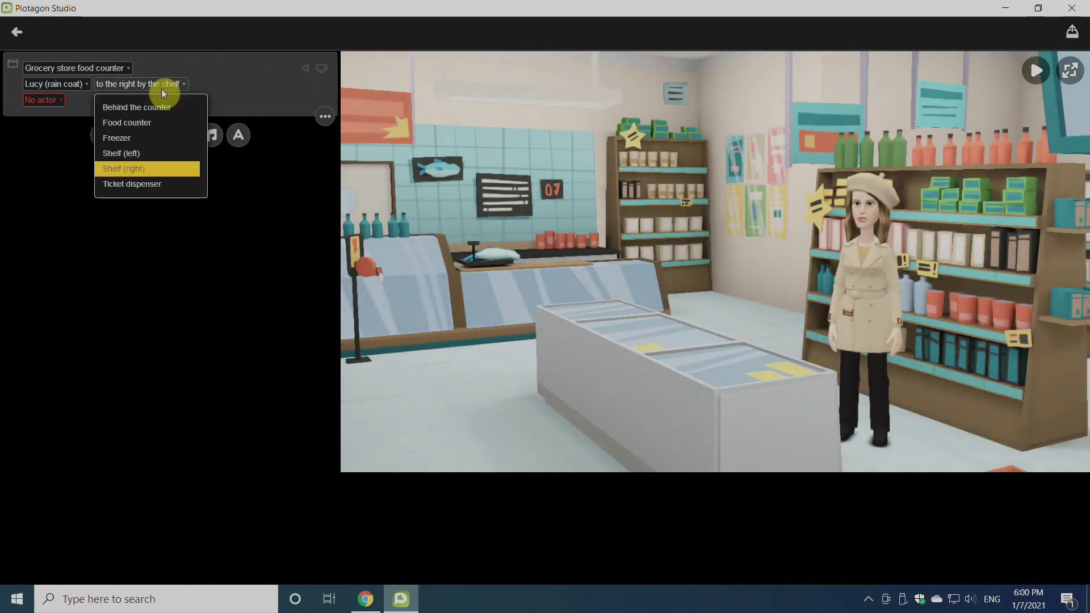
left_click(159, 107)
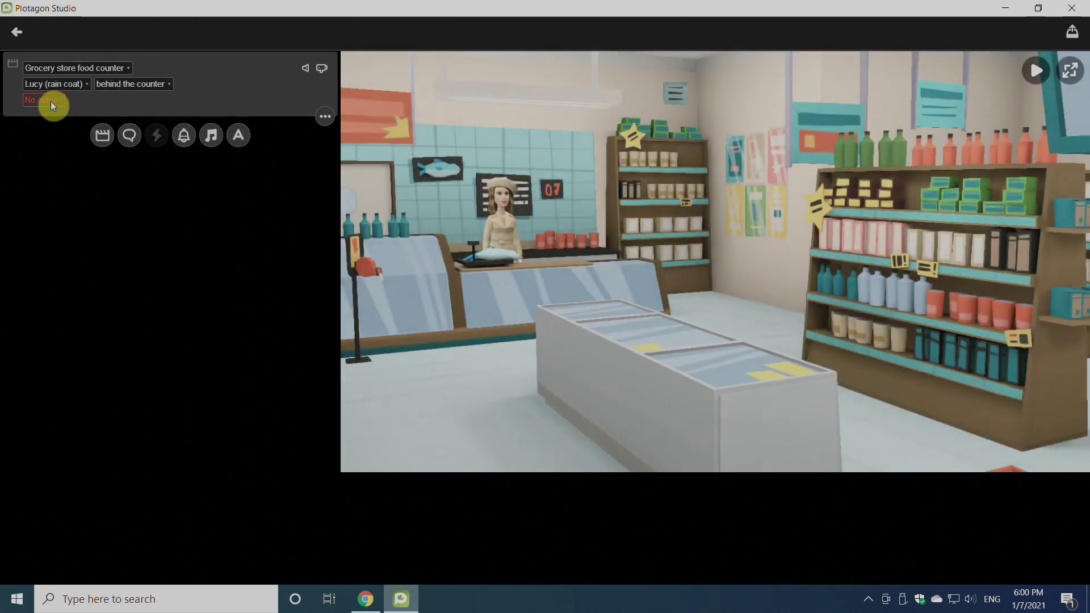
Add Rick as the second character in the grocery scene
left_click(52, 105)
scroll(476, 279, "down", 5)
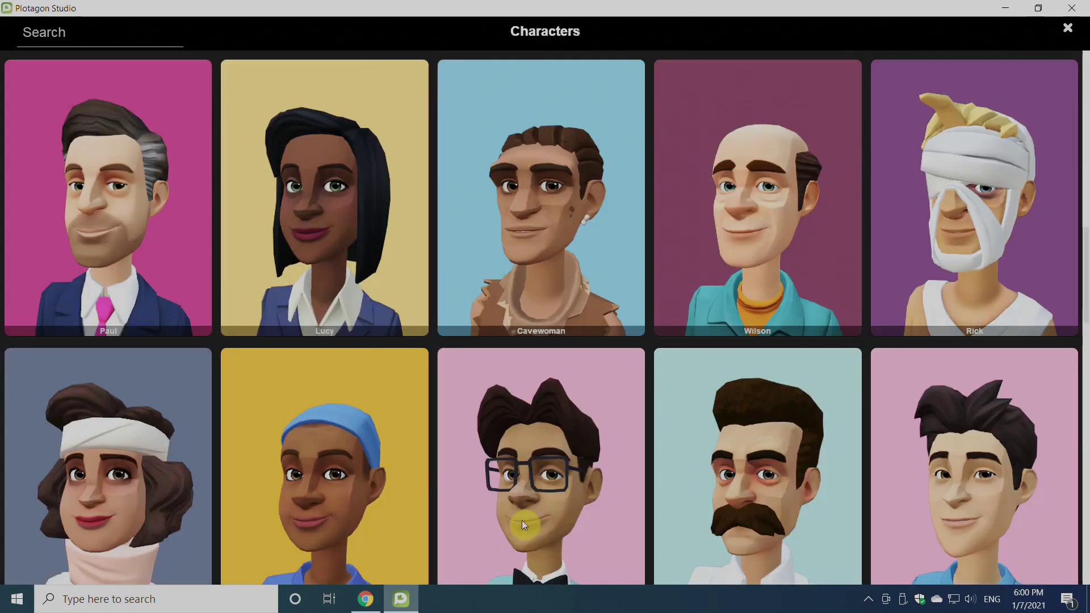
left_click(964, 229)
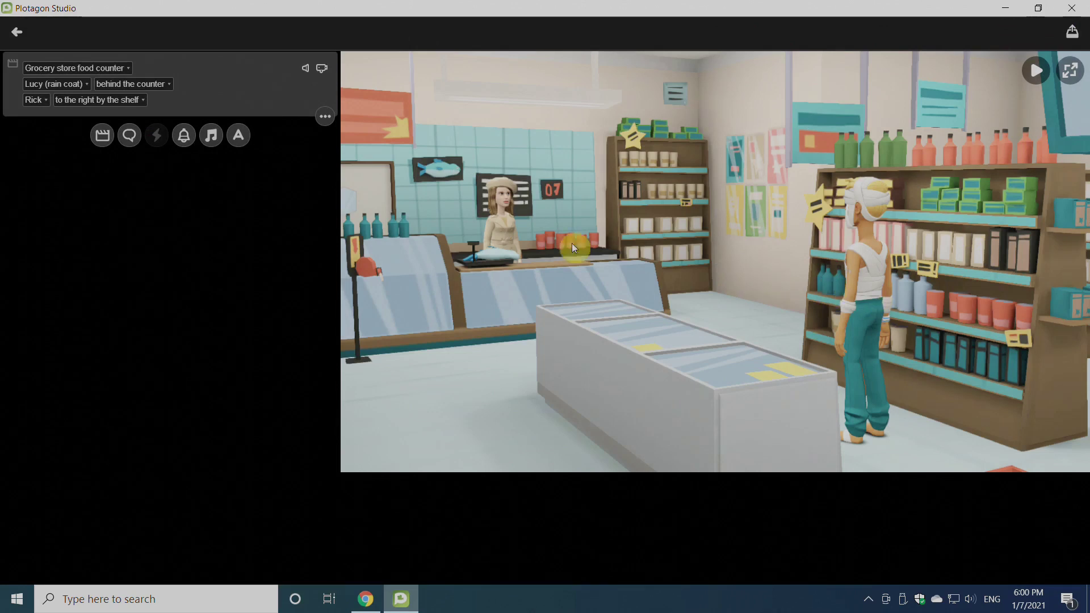
Add a camera shot, preview a moving-right shot, then switch it to an establishing shot
left_click(321, 69)
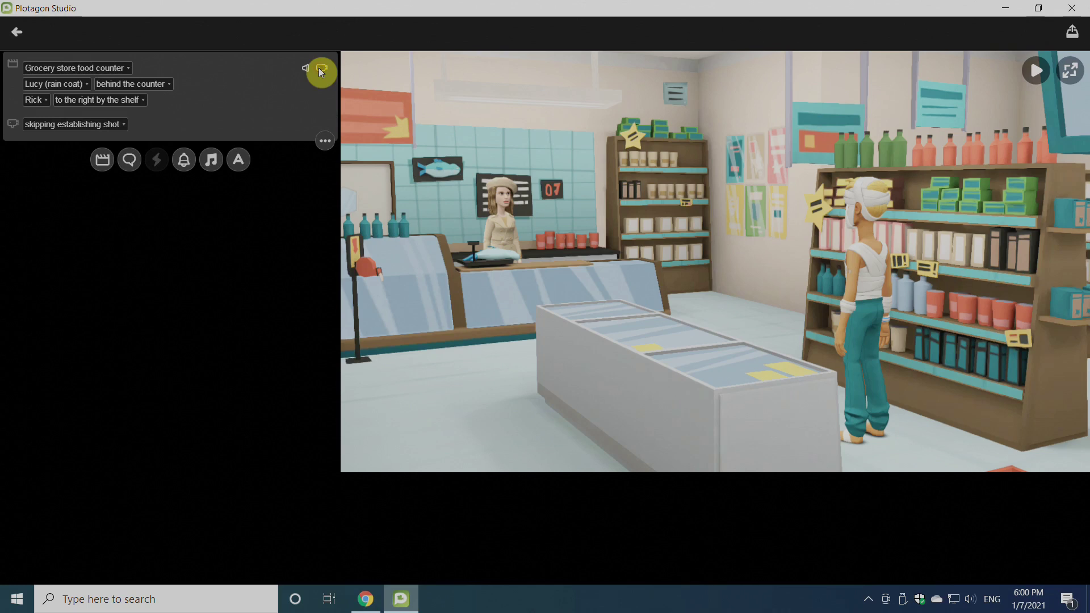
left_click(72, 133)
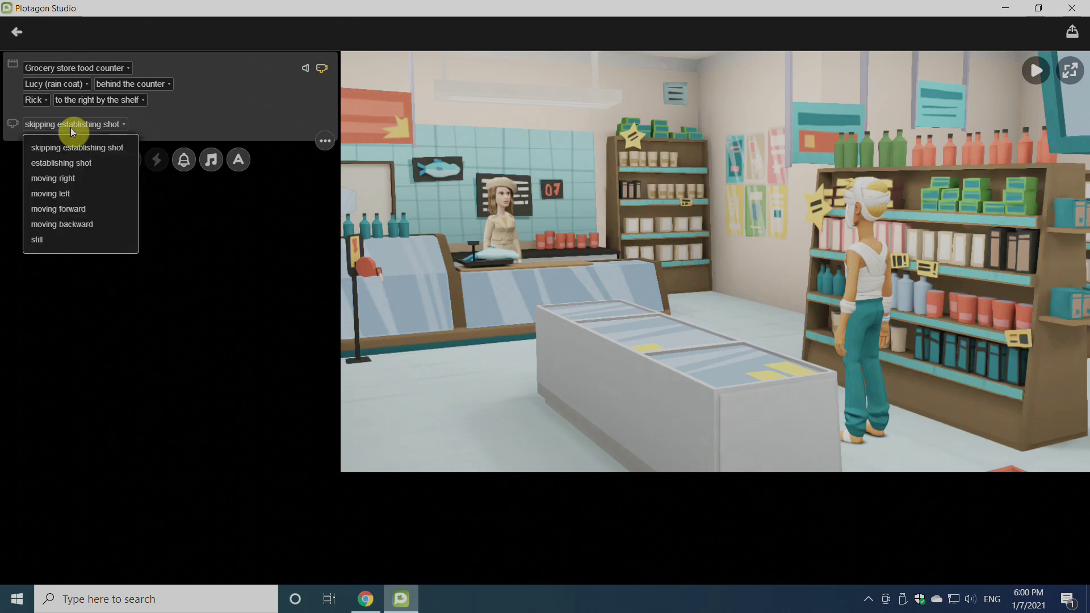
left_click(71, 181)
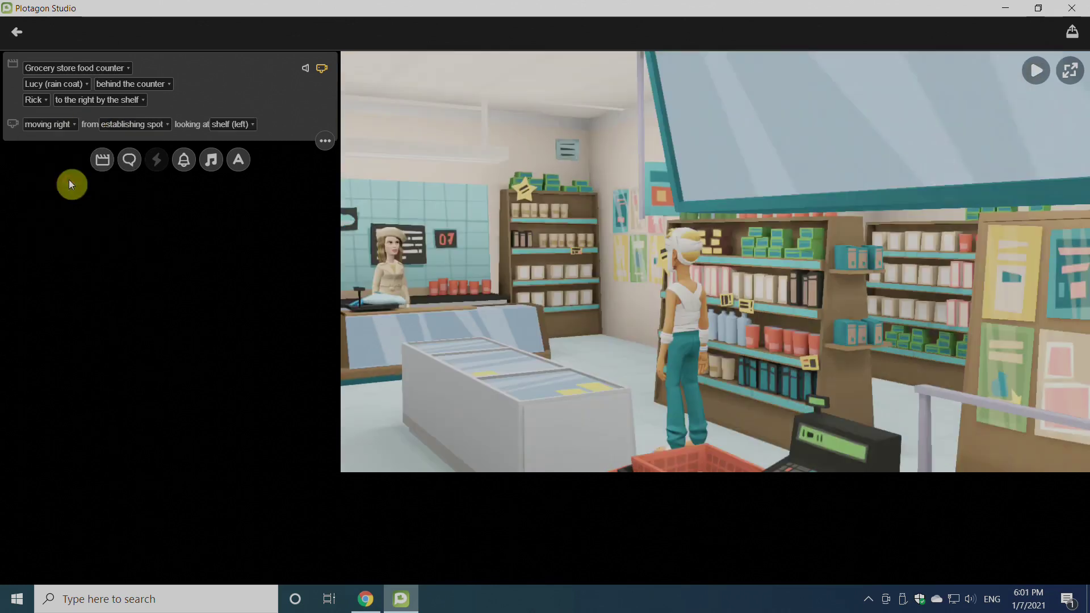
left_click(1034, 72)
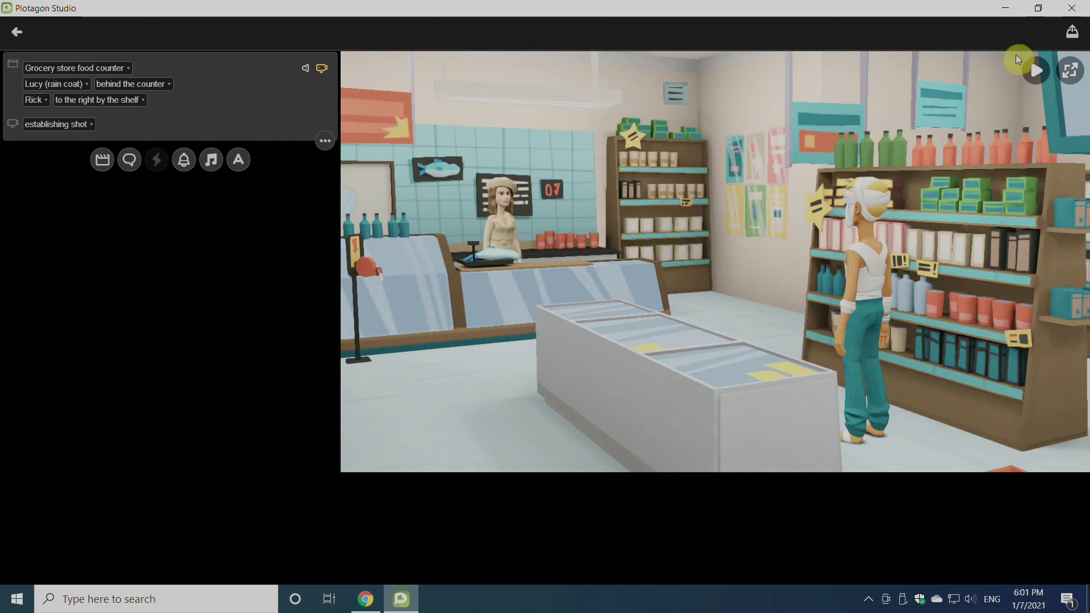
left_click(1039, 74)
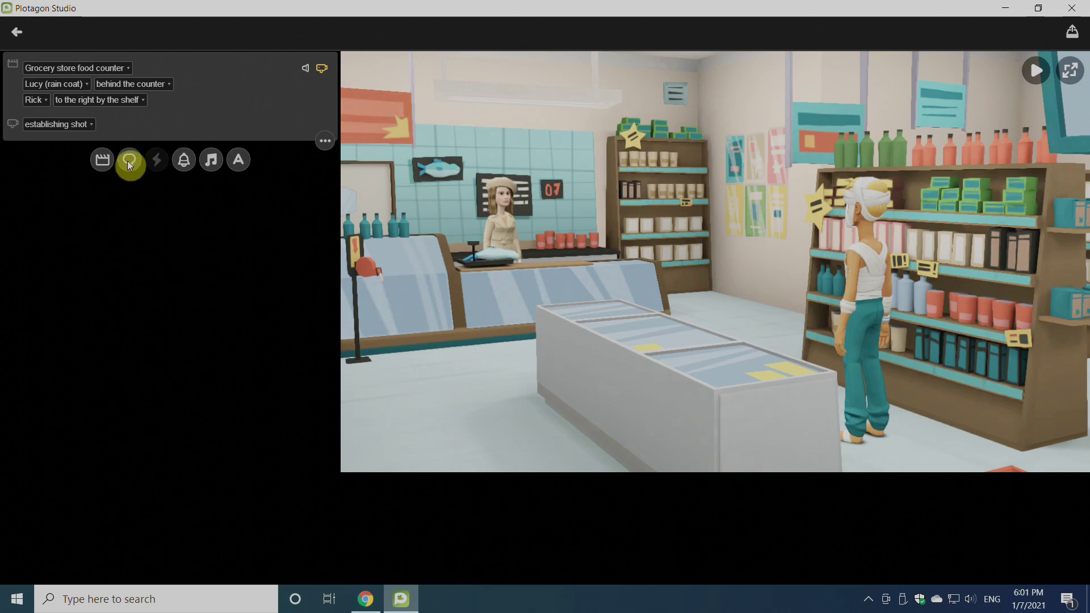
Add a new dialogue line assigned to Lucy (rain coat)
left_click(131, 162)
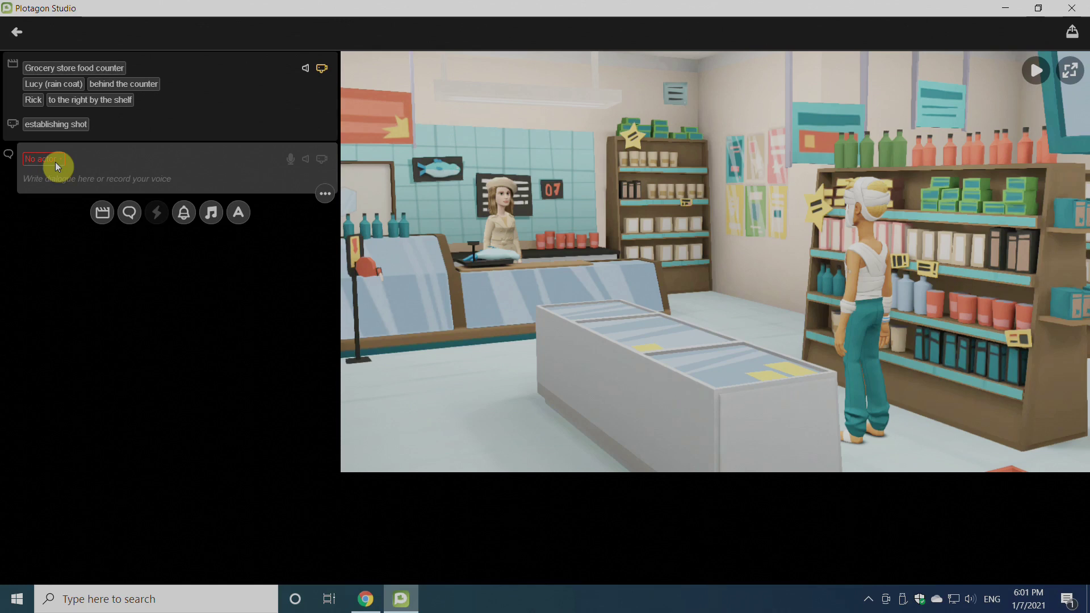
left_click(56, 165)
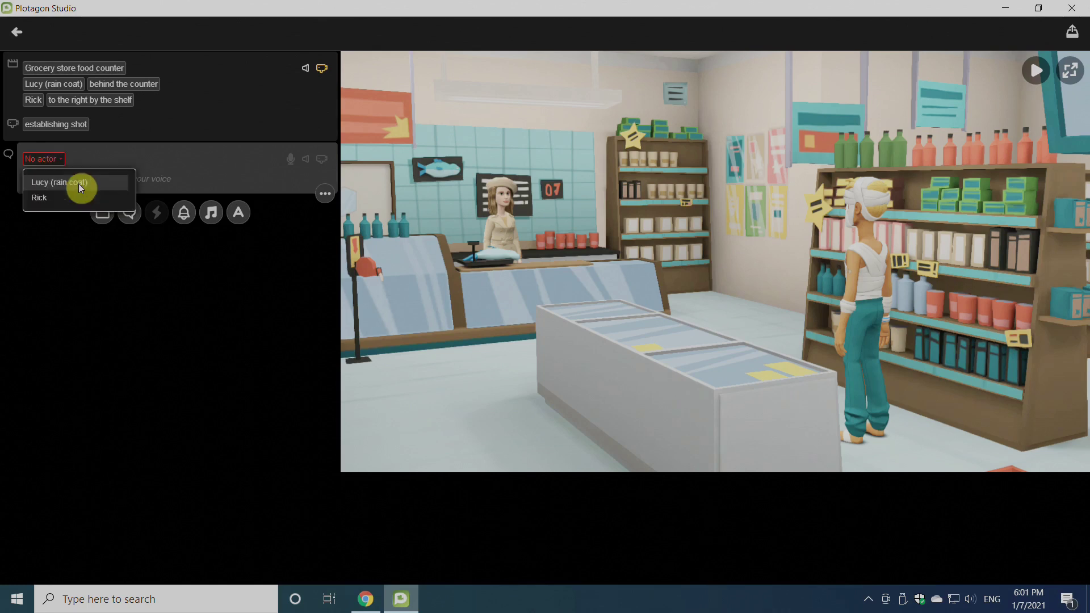
left_click(81, 186)
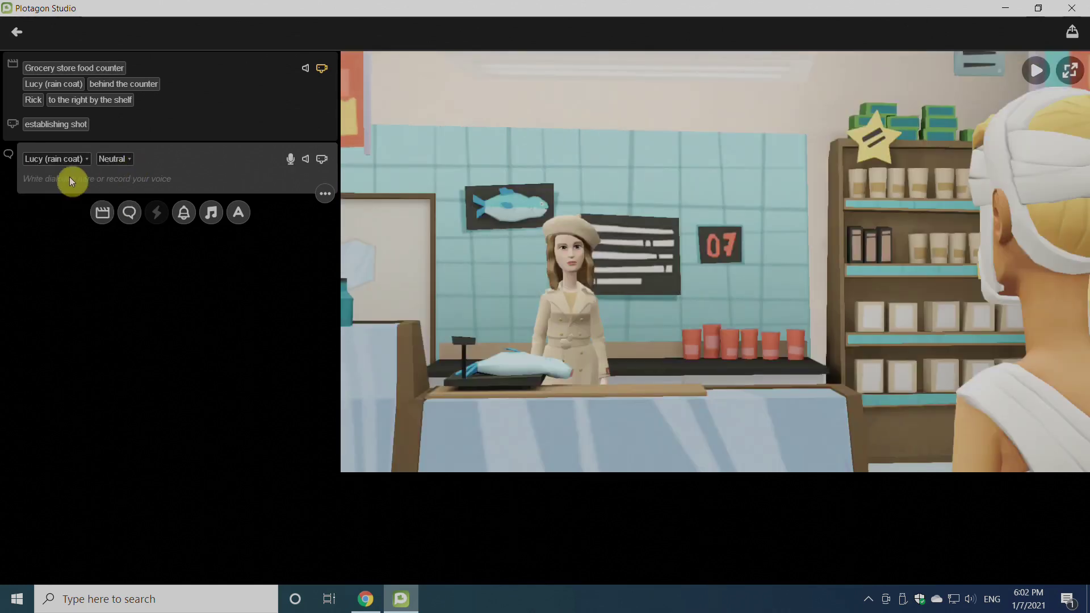
Set Lucy's mood to Hurting after trying Tired and Crying
left_click(120, 162)
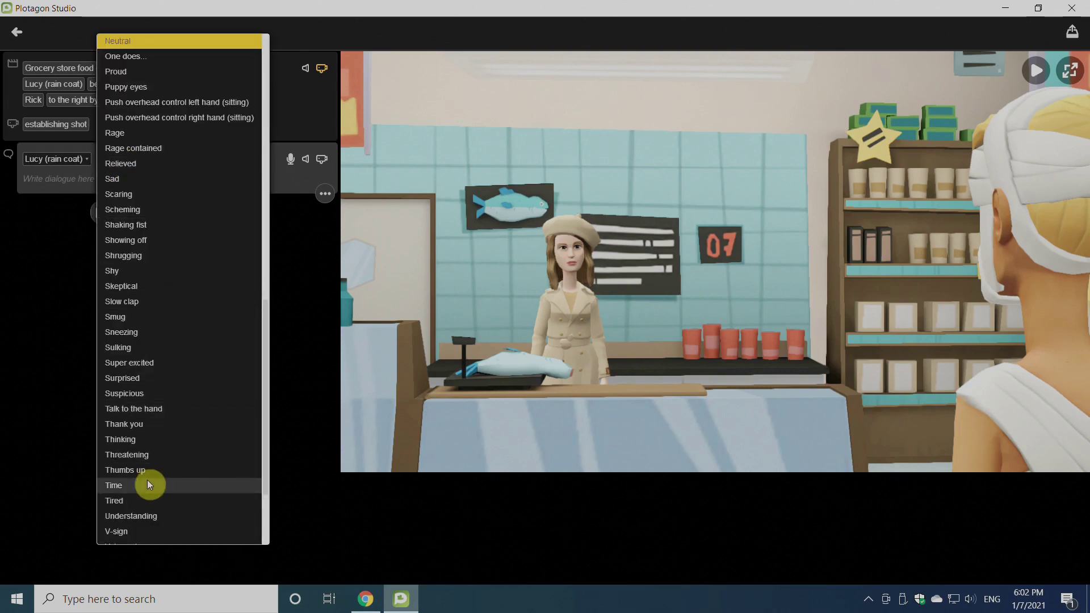
left_click(136, 500)
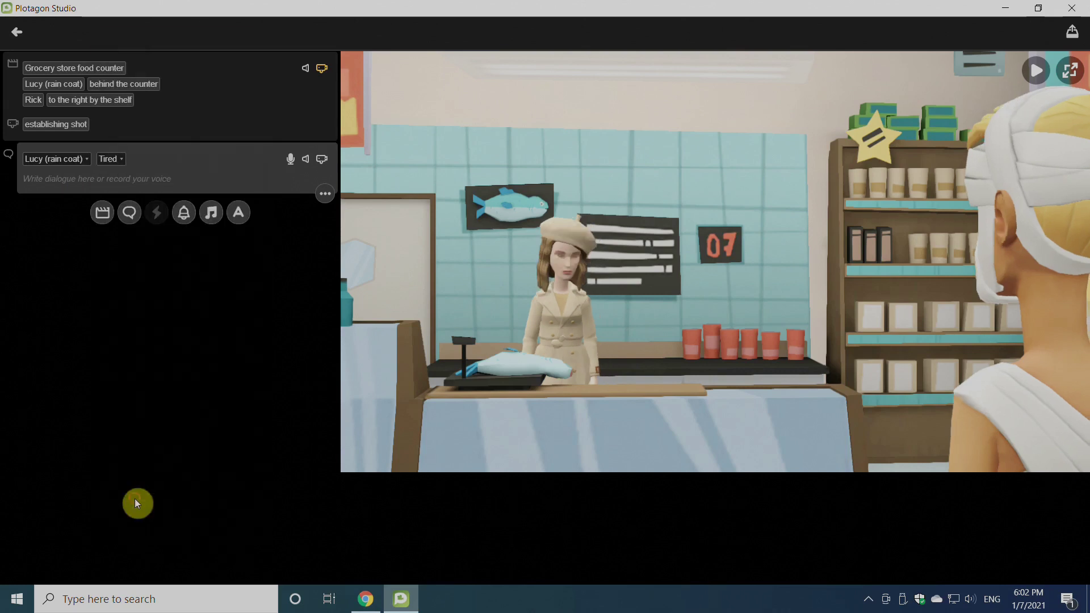
left_click(111, 164)
scroll(162, 444, "down", 10)
scroll(162, 421, "up", 6)
scroll(178, 362, "up", 5)
left_click(141, 251)
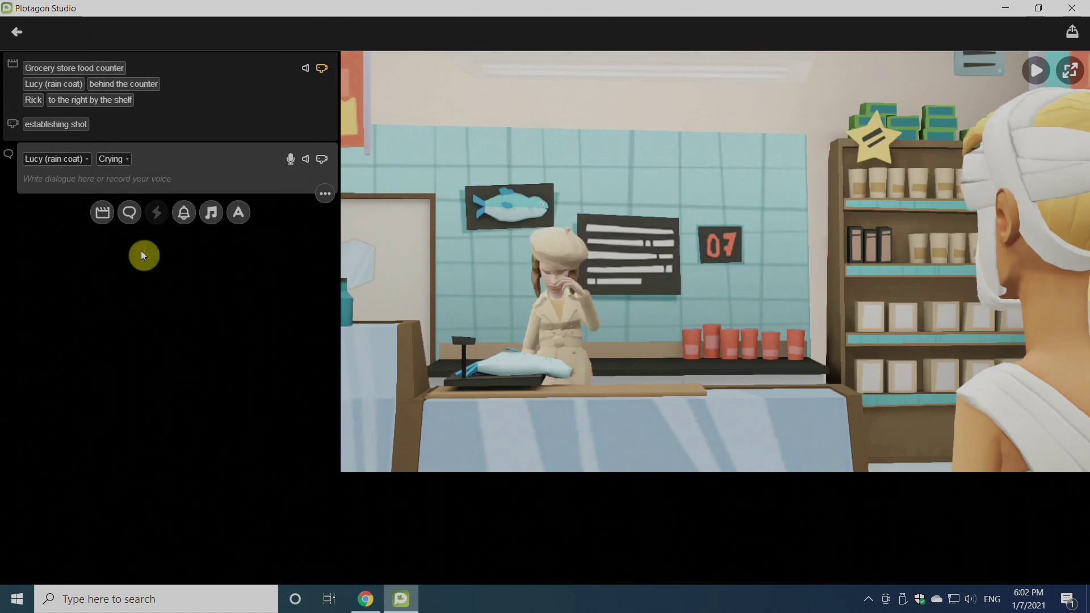
left_click(121, 160)
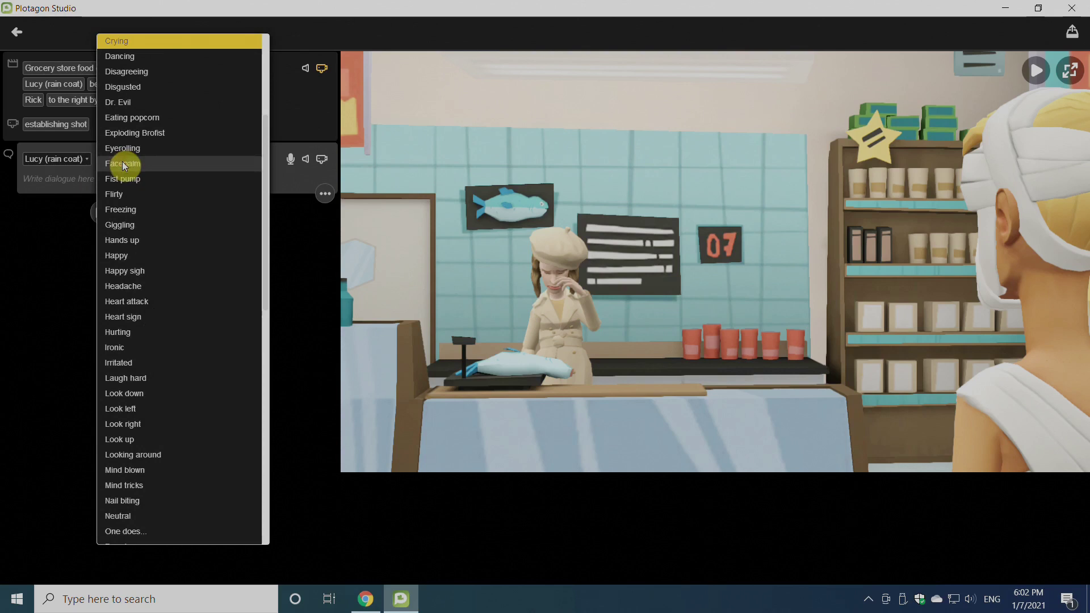
left_click(144, 347)
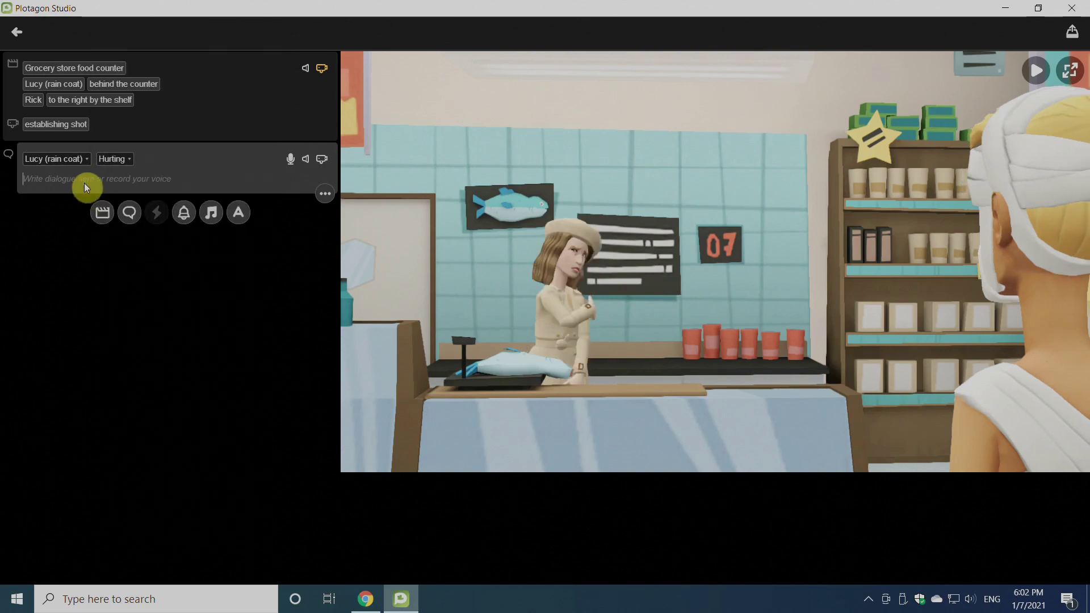
Enter the line 'Being Animator' and preview it
type("Being Animator")
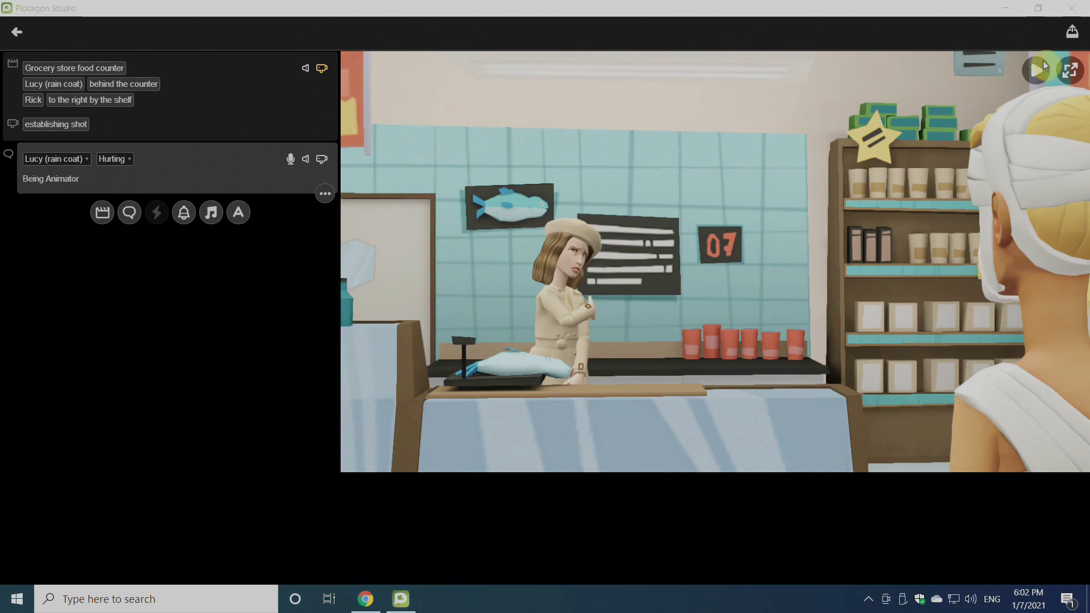
left_click(1035, 69)
left_click(201, 228)
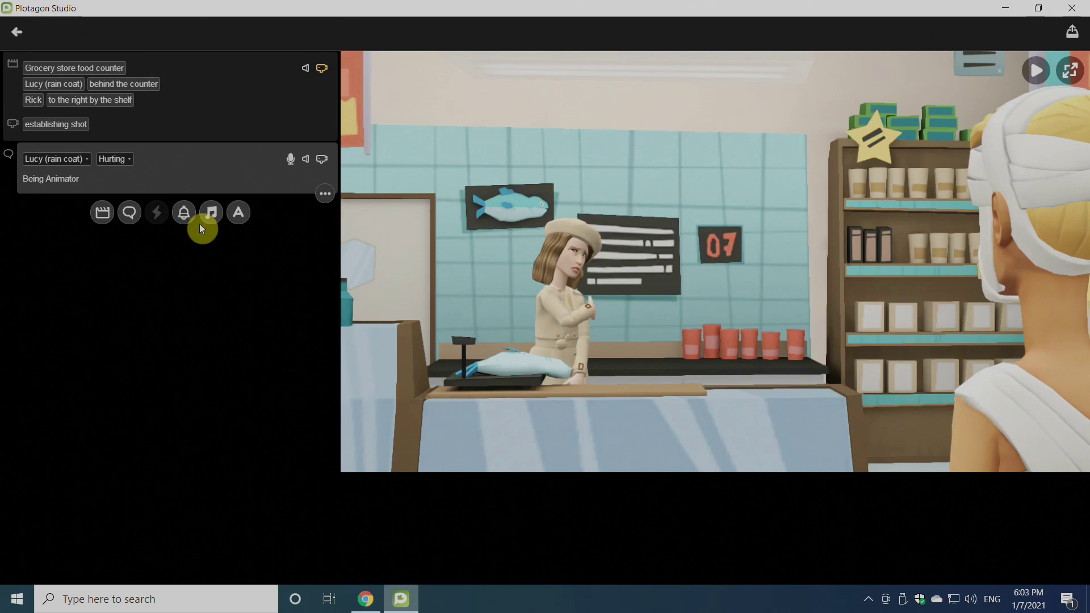
Give Rick a Slow clap line 'yes i know i am subscriber' and open voice recording for it
left_click(130, 212)
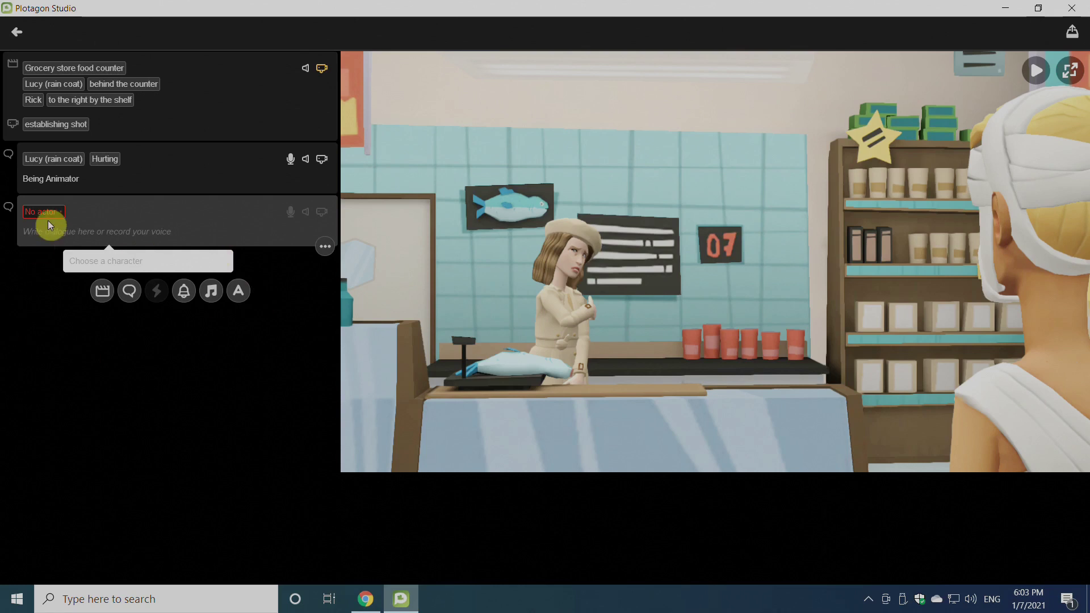
left_click(53, 212)
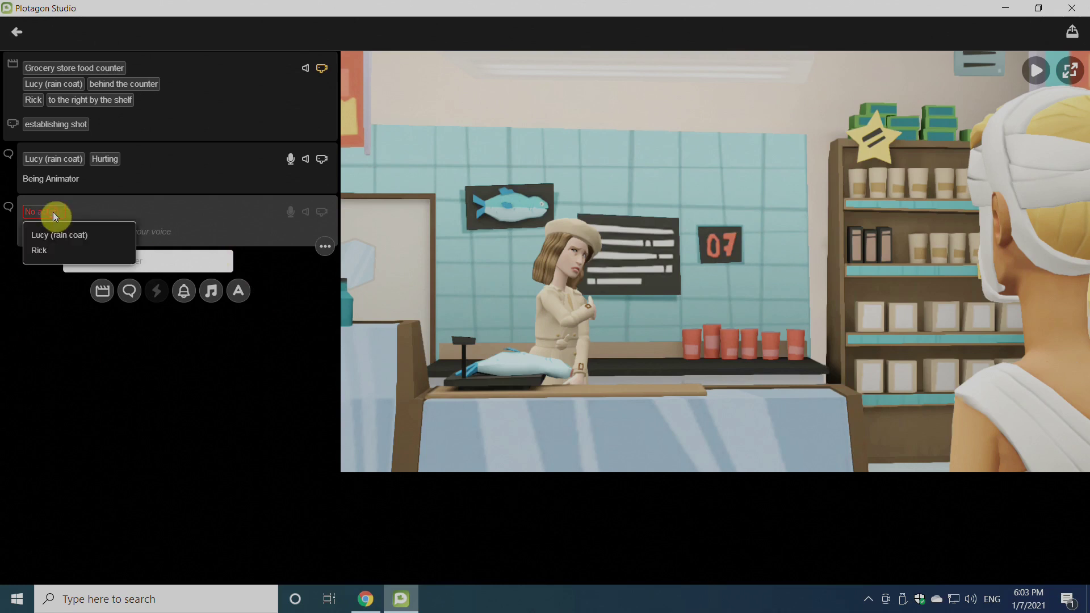
left_click(39, 252)
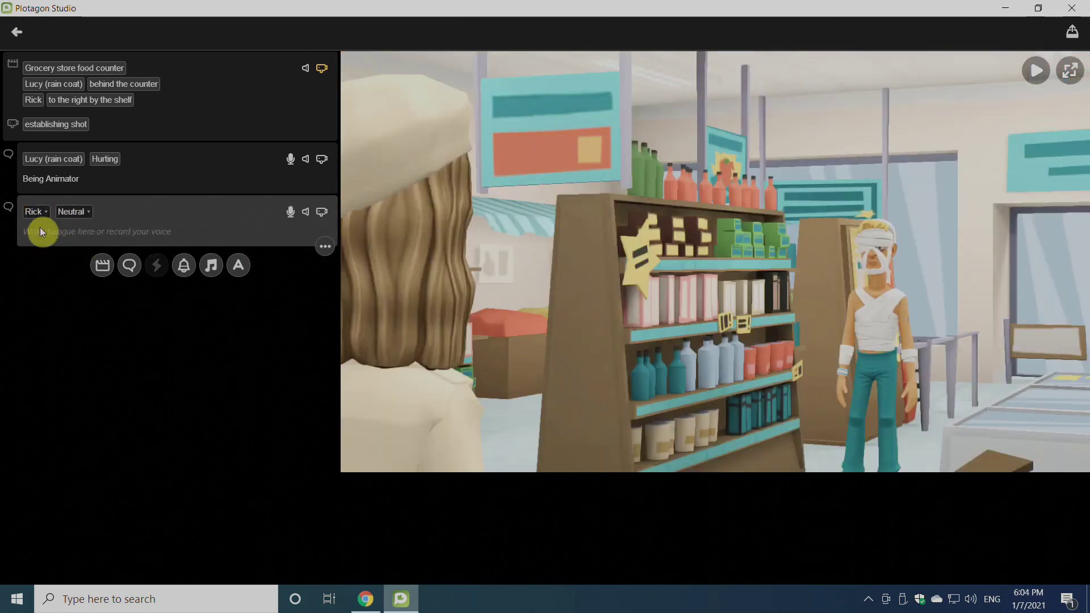
left_click(83, 213)
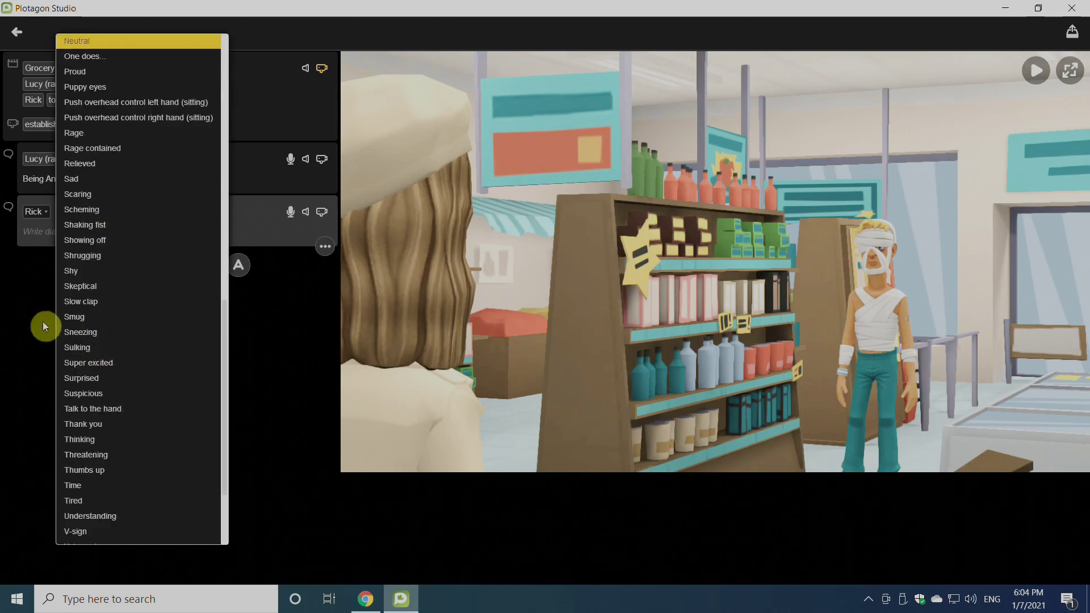
left_click(104, 310)
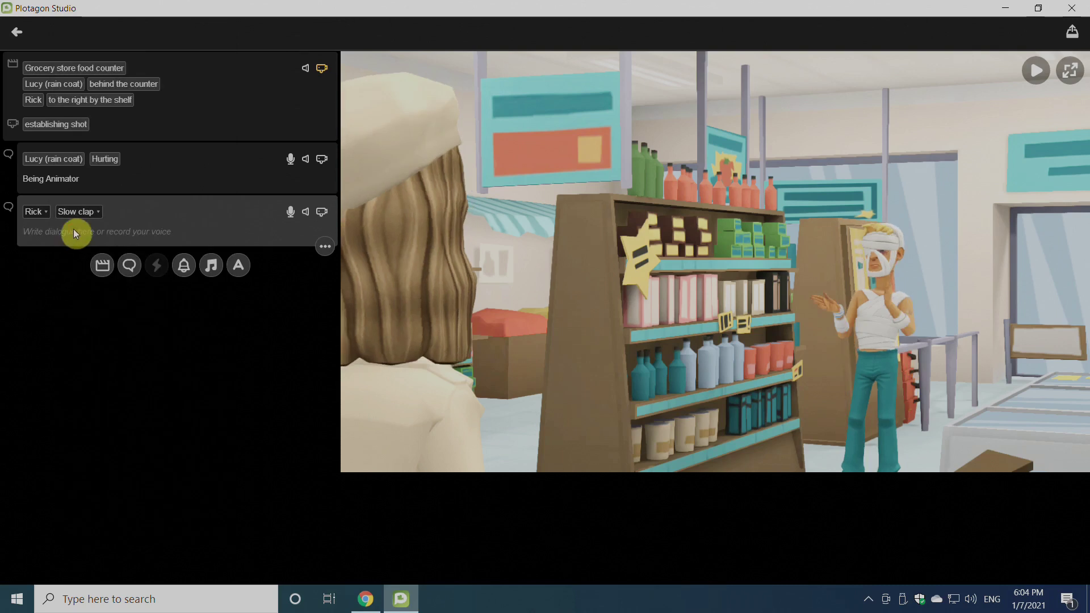
type("yes i know i am subscriber")
left_click(289, 214)
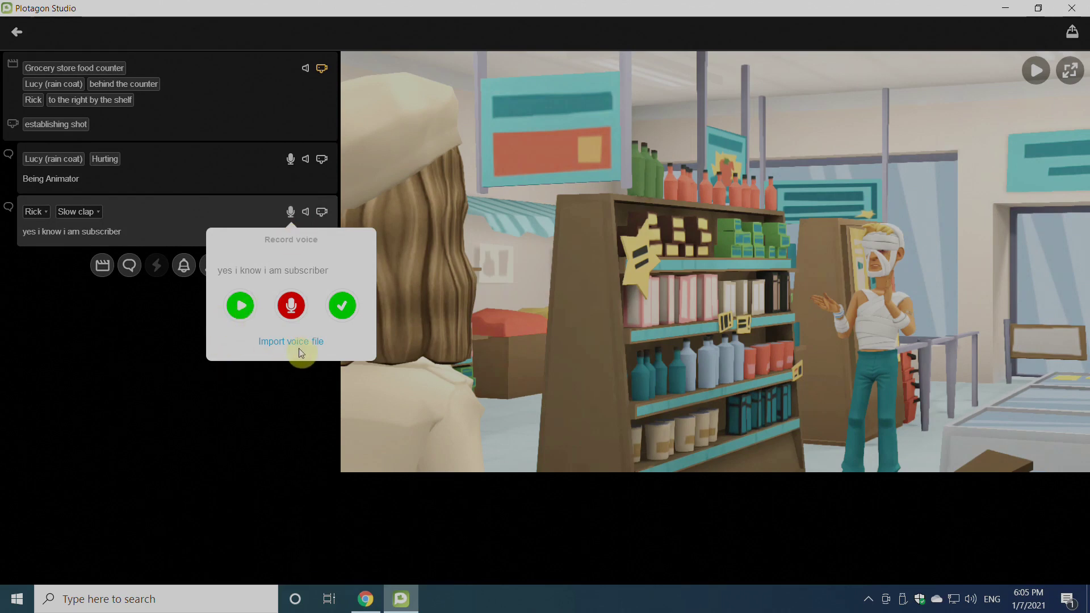
Dismiss voice recording, preview, and change Rick's placement from the freezer to Food counter
left_click(1028, 78)
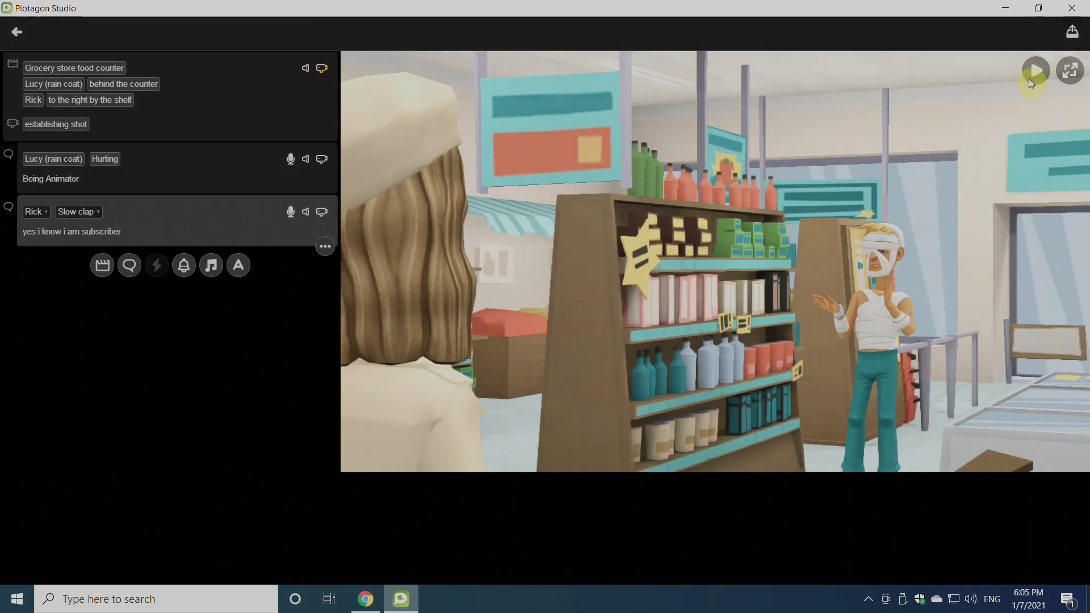
left_click(1042, 74)
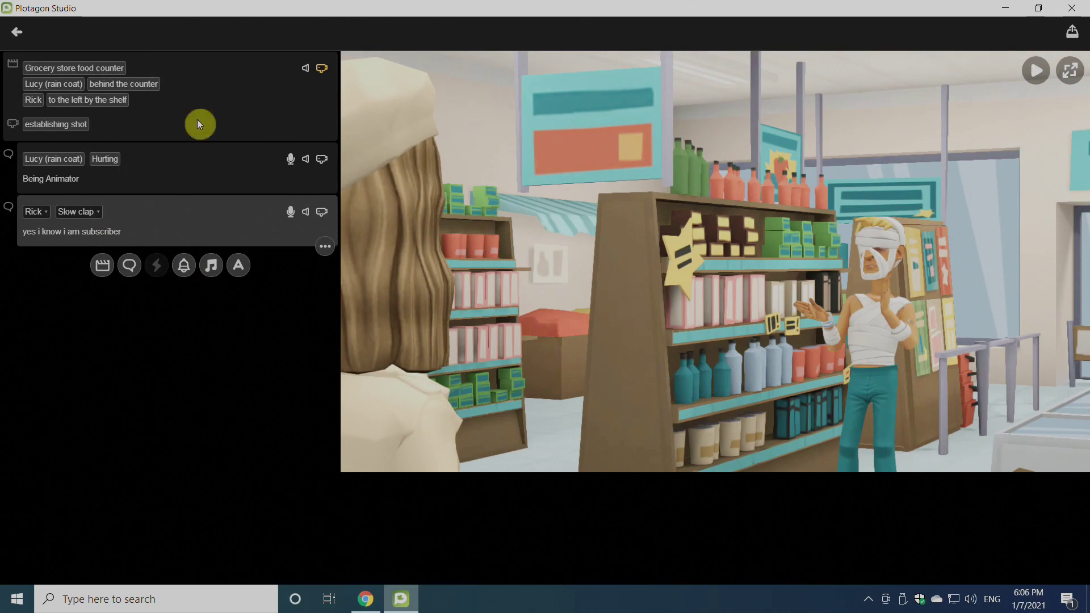
left_click(204, 102)
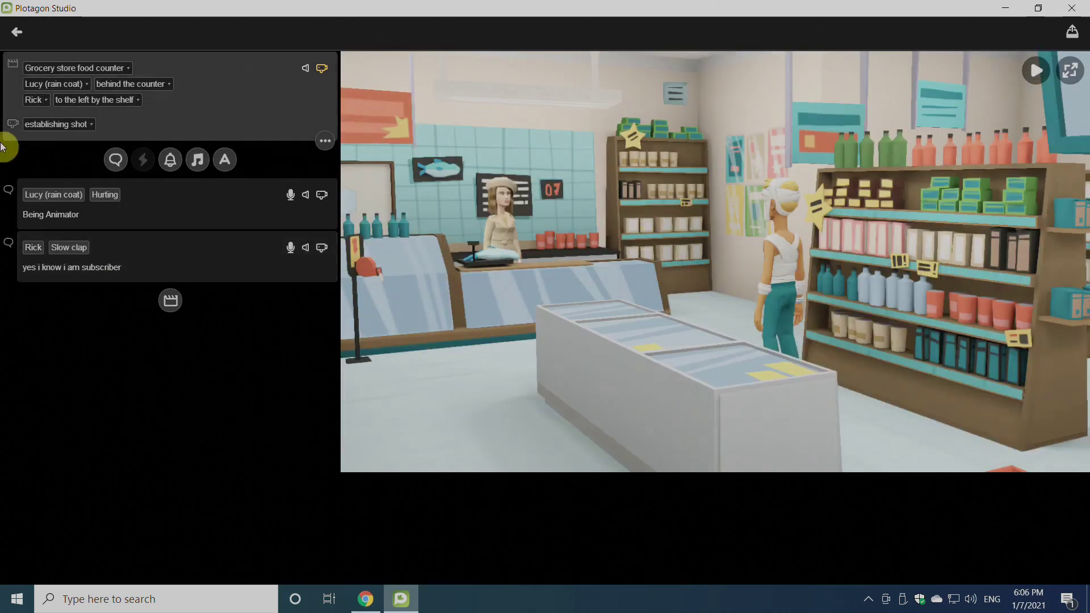
left_click(126, 100)
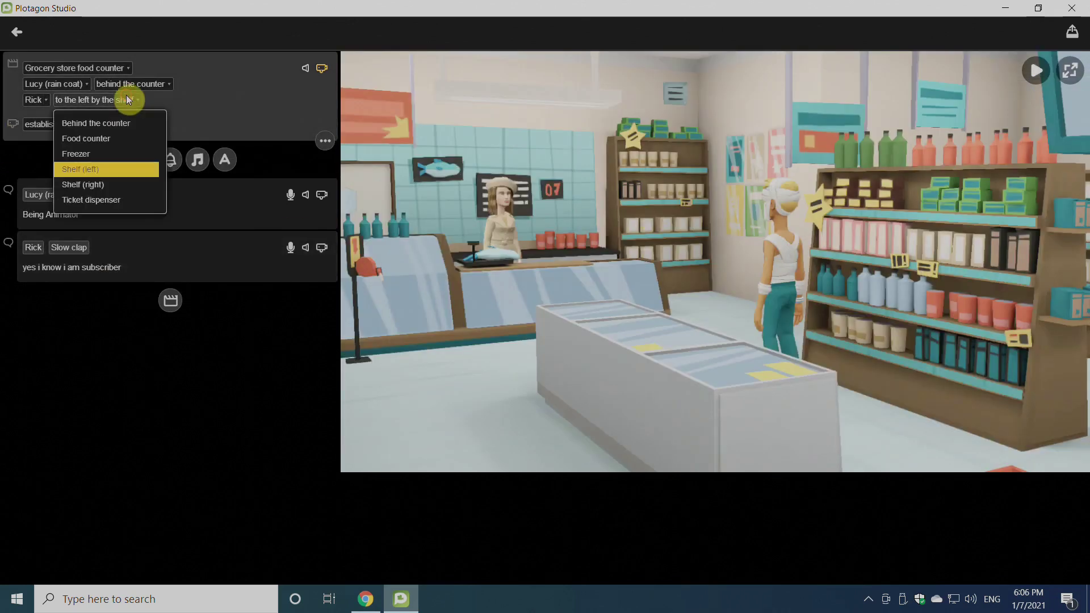
left_click(78, 154)
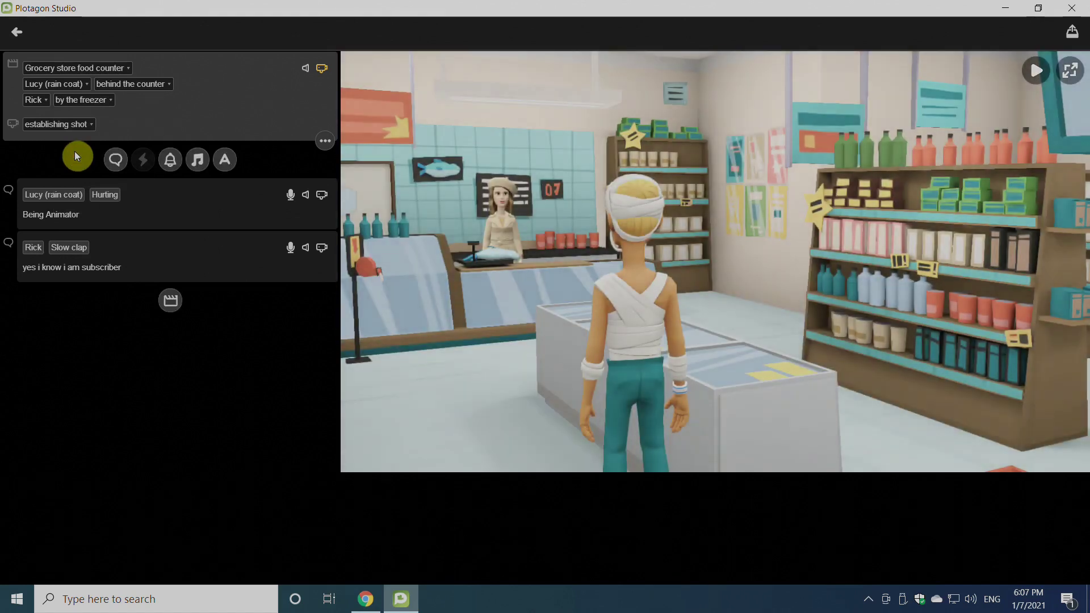
left_click(104, 102)
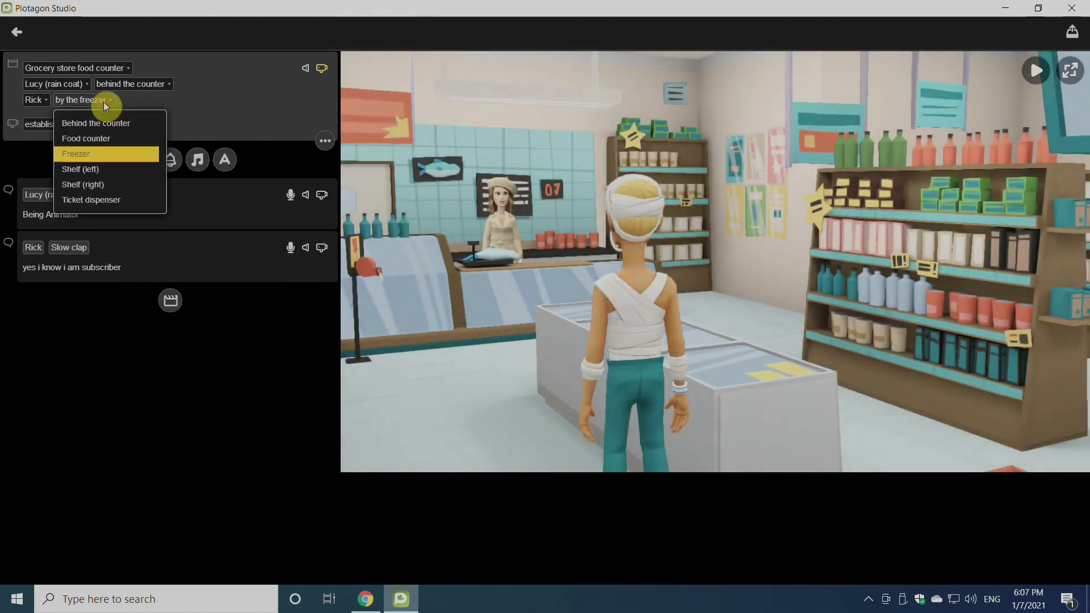
left_click(90, 138)
left_click(204, 212)
left_click(204, 182)
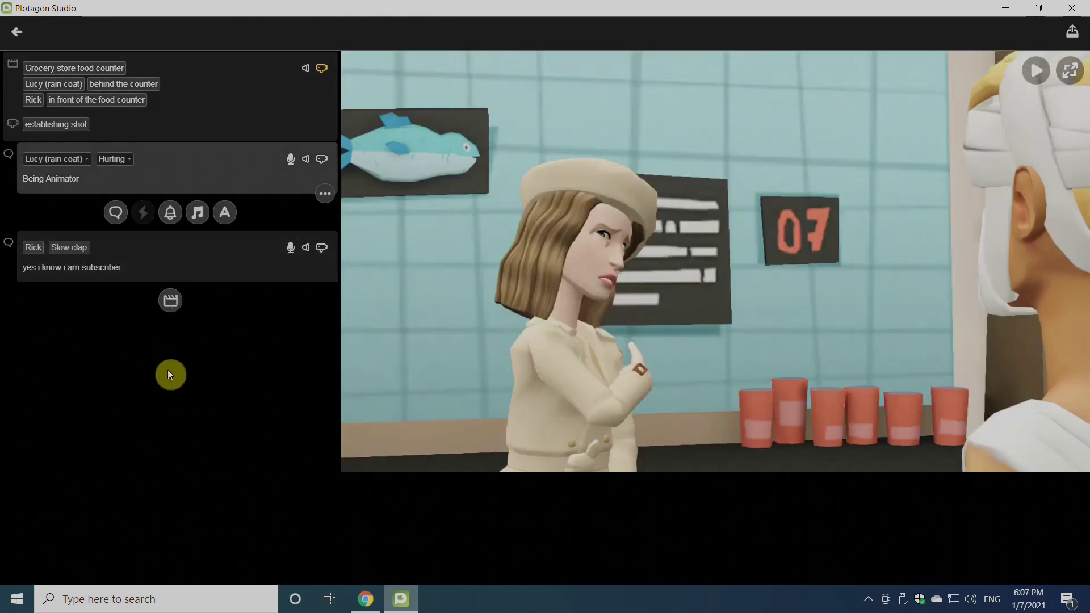
Add a new scene after Rick's line set in the White room
left_click(172, 302)
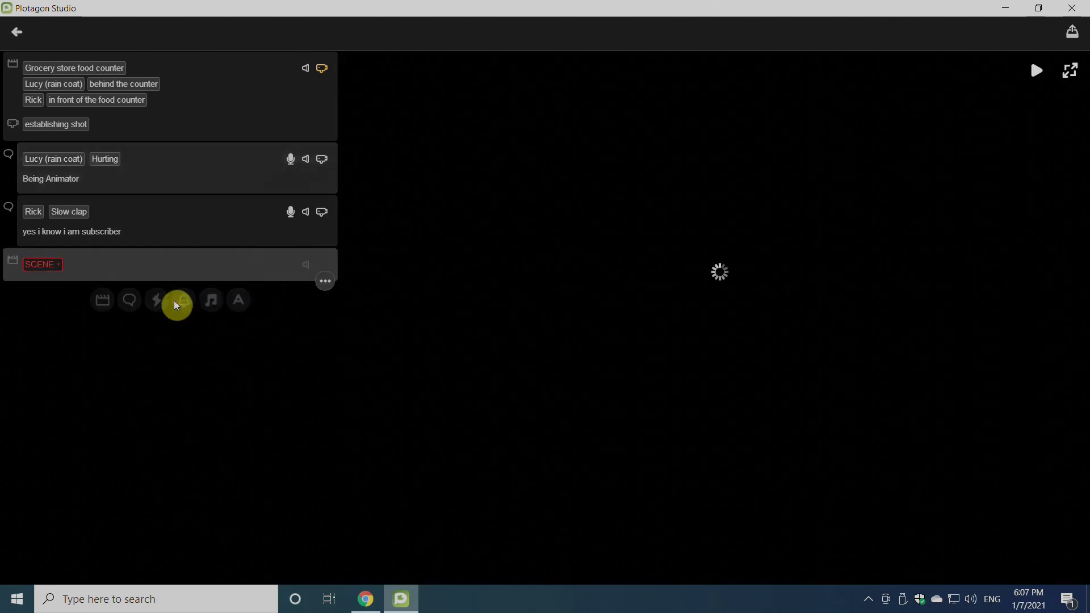
left_click(50, 263)
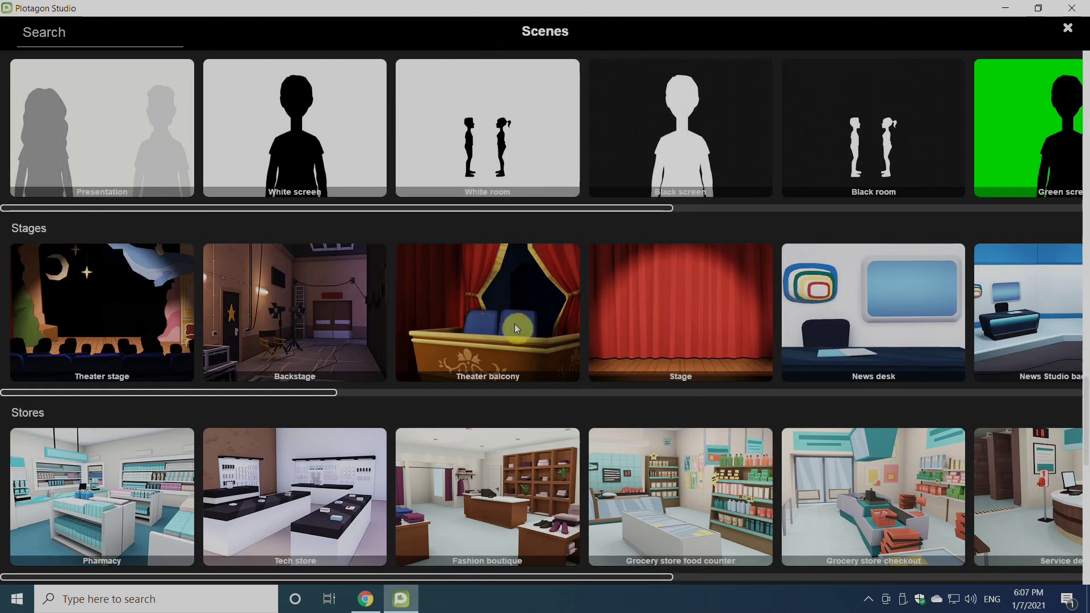
left_click(495, 138)
Cast Lucy (rain coat) and Rick as the White room's two actors
left_click(51, 279)
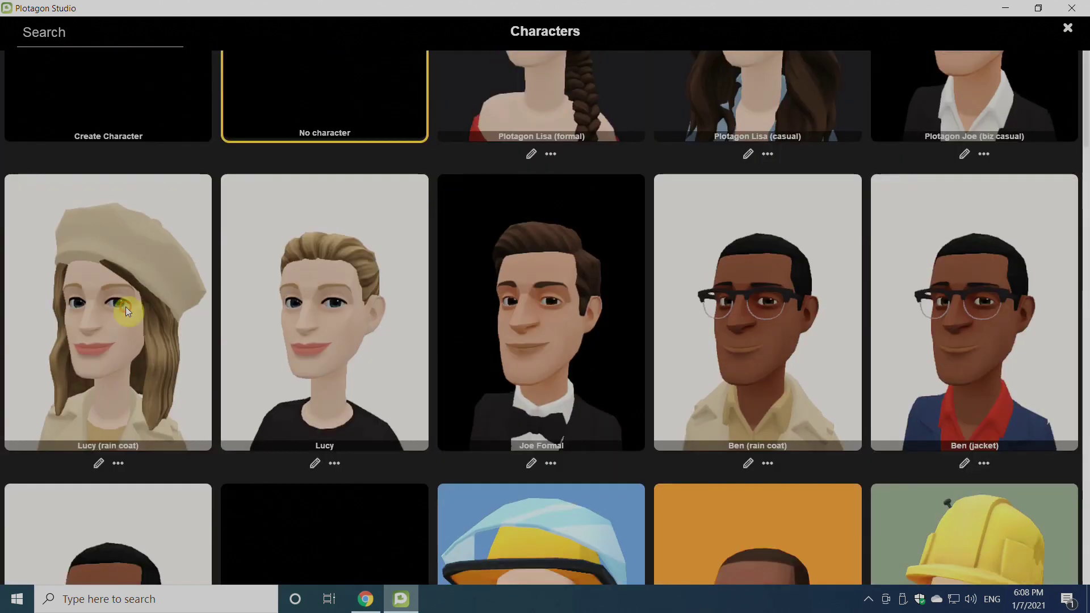
left_click(125, 306)
left_click(39, 299)
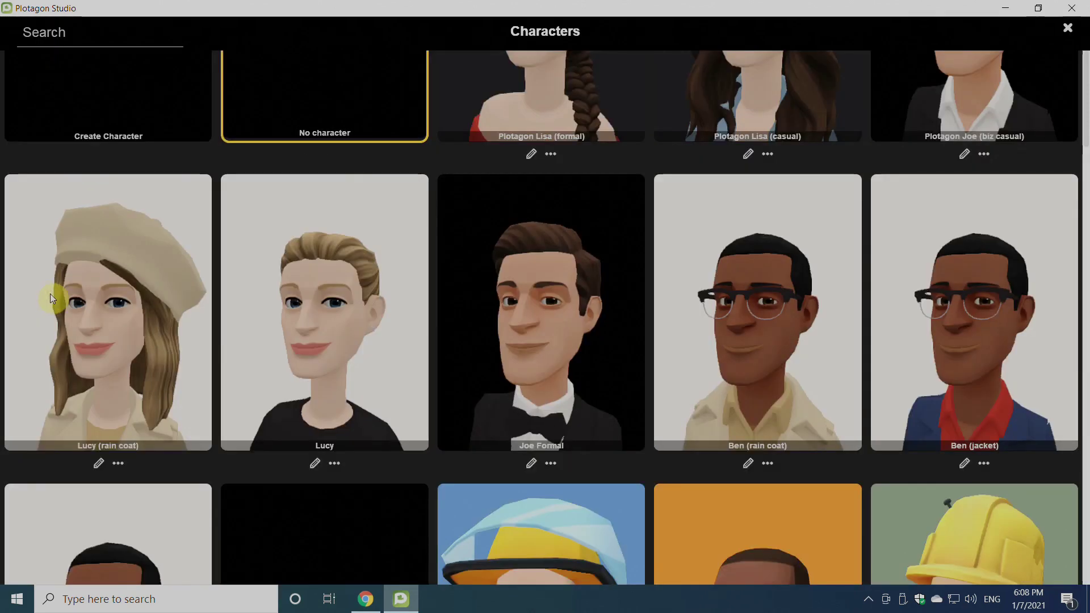
scroll(894, 368, "down", 5)
scroll(894, 370, "down", 5)
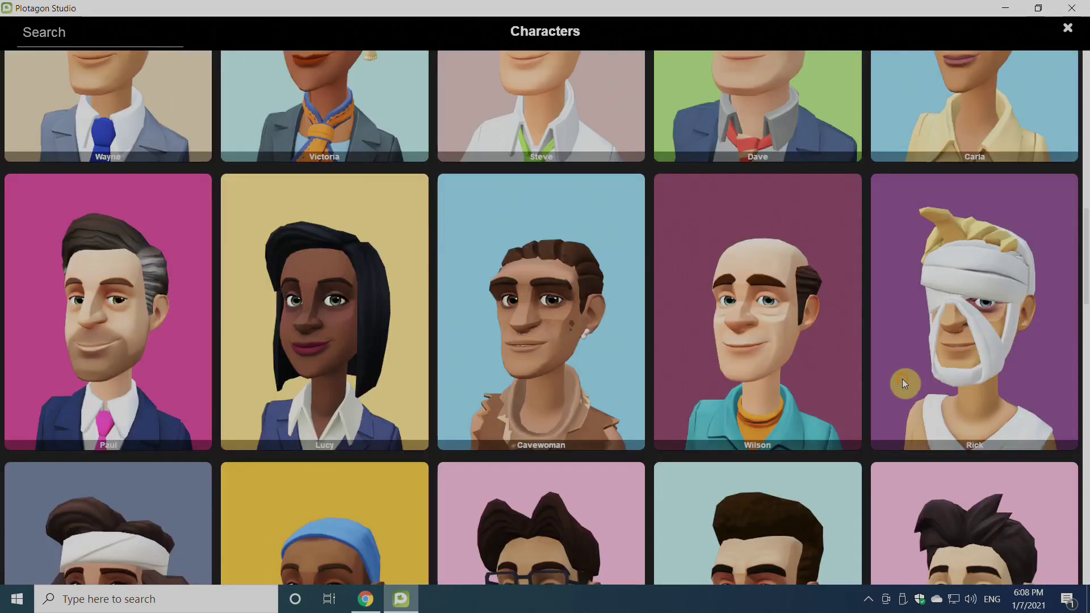
left_click(901, 379)
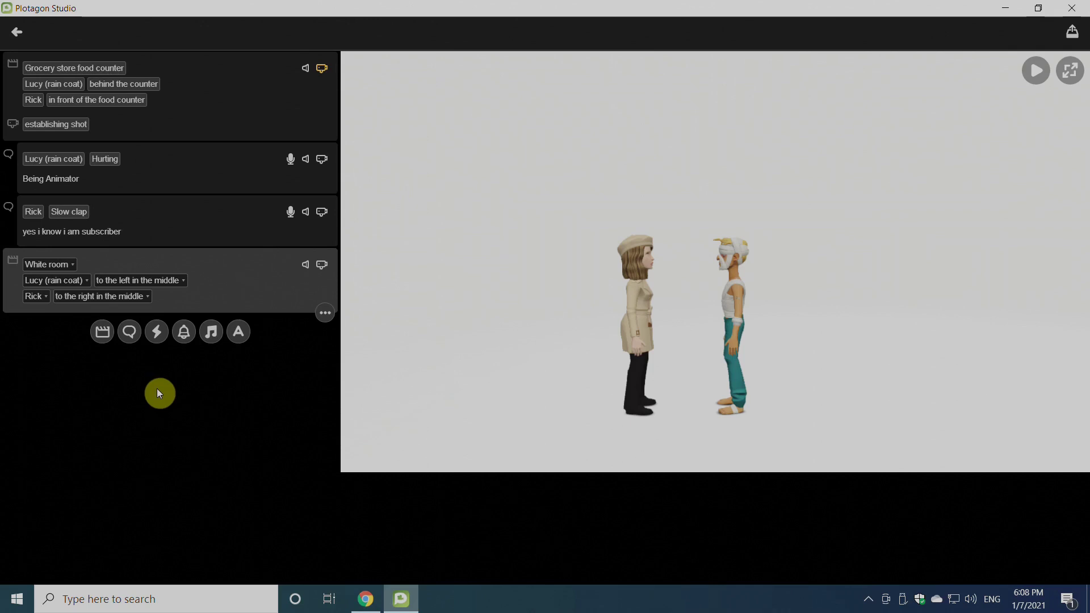
Add a Lucy (rain coat) action, preview a hug, then change it to Kiss rejected
left_click(157, 335)
left_click(65, 330)
left_click(65, 330)
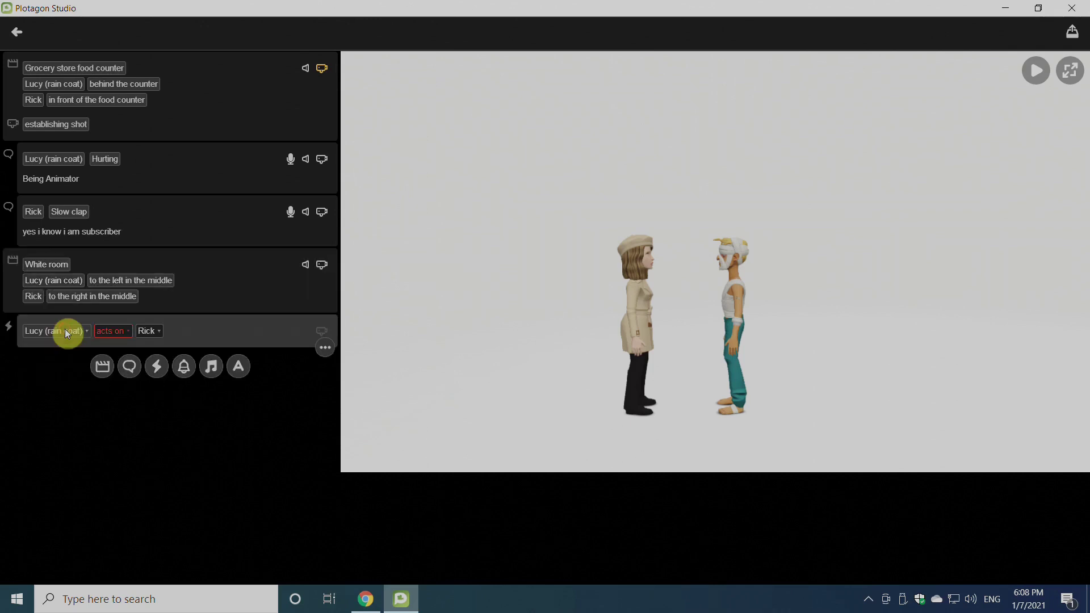
left_click(122, 331)
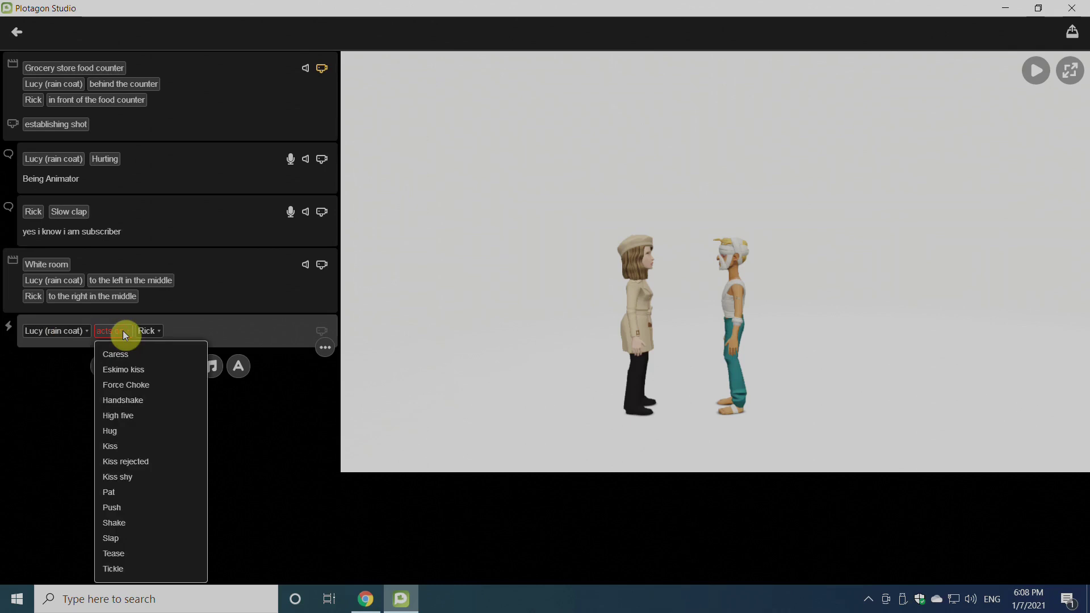
left_click(135, 435)
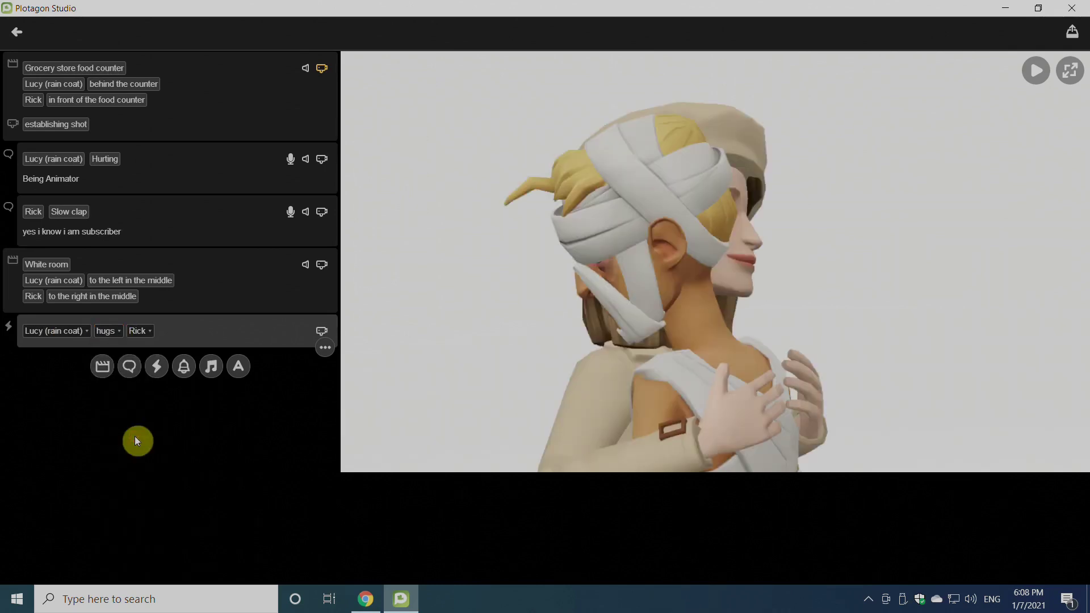
left_click(1033, 72)
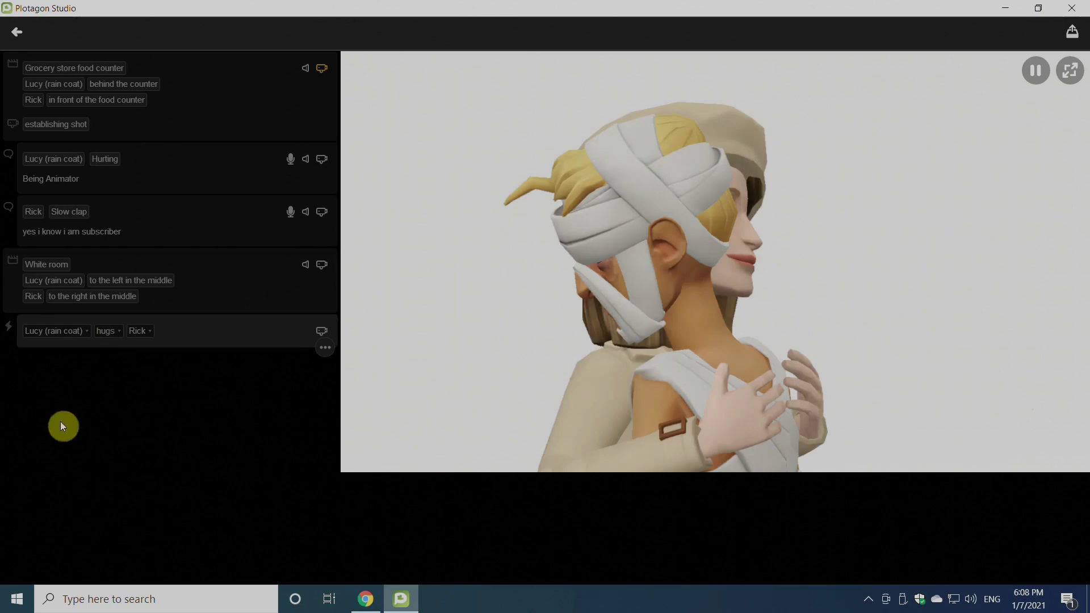
left_click(117, 332)
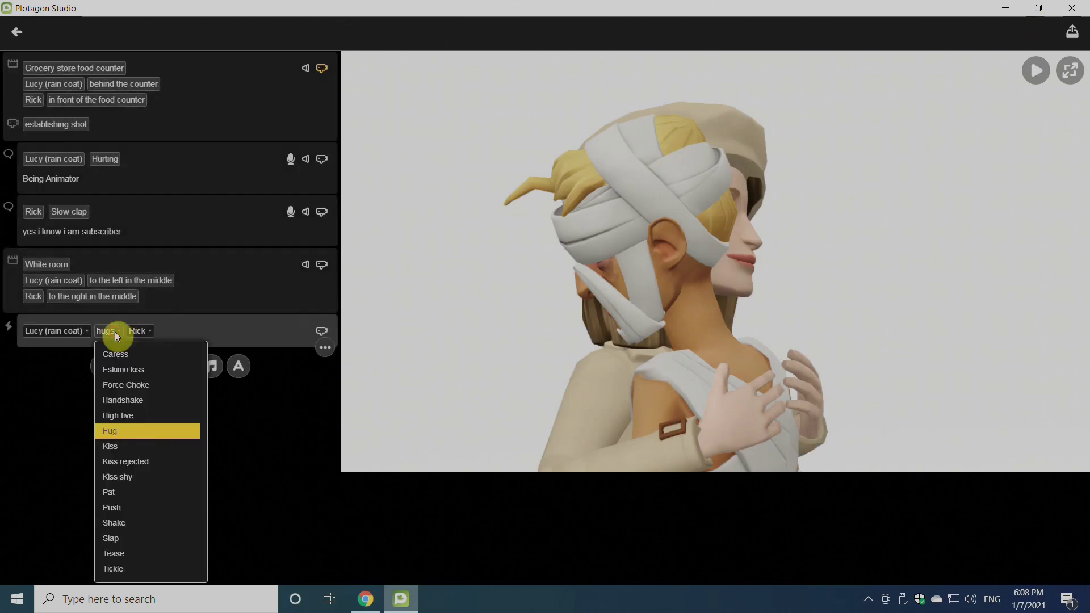
left_click(151, 459)
Add a second action where Lucy (rain coat) slaps Rick
left_click(156, 366)
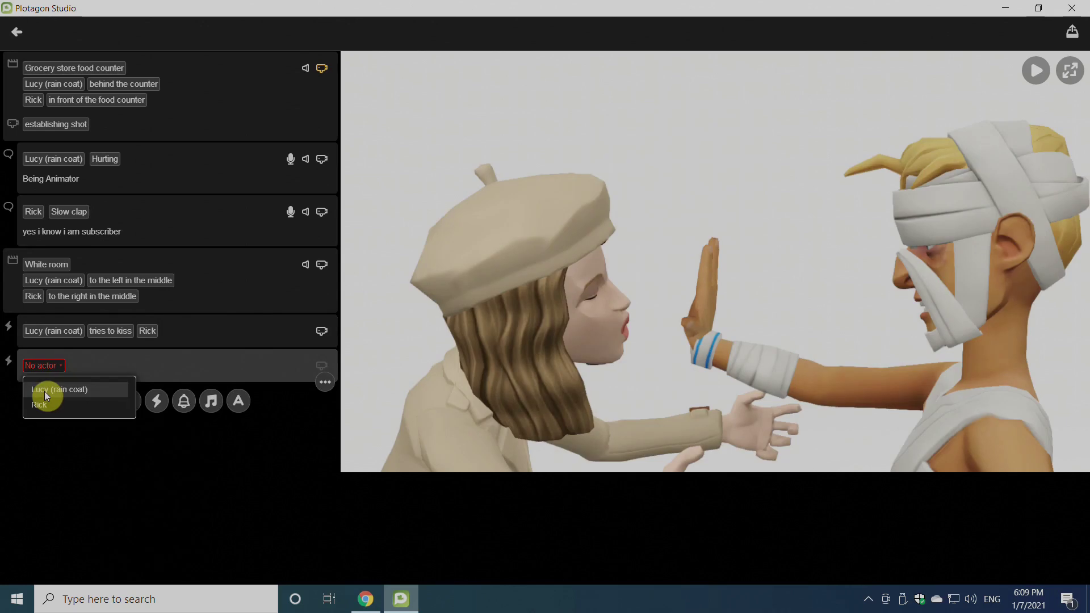
left_click(44, 391)
left_click(125, 371)
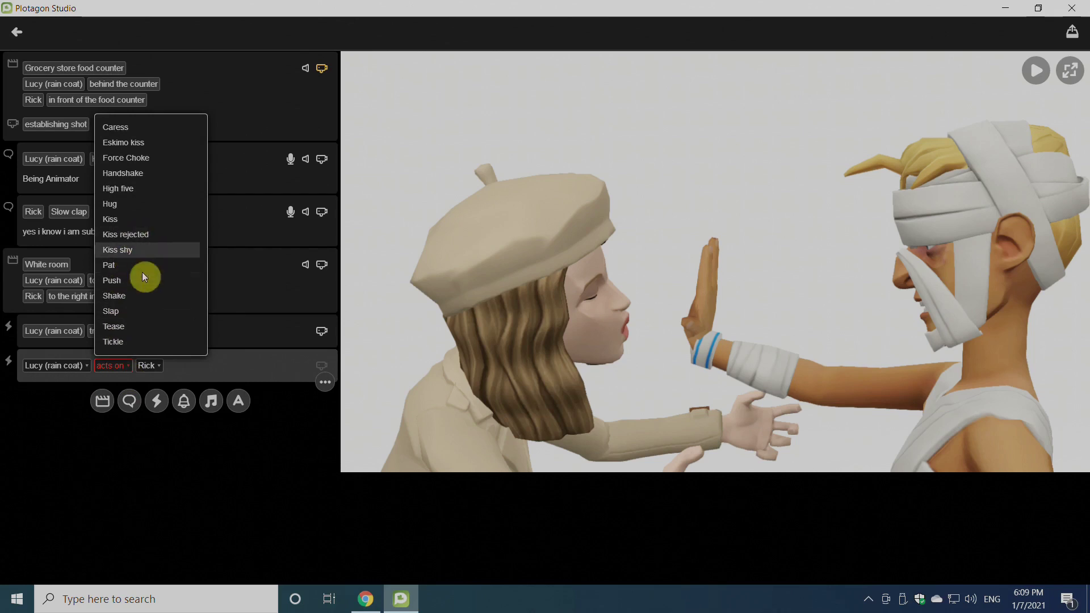
left_click(129, 311)
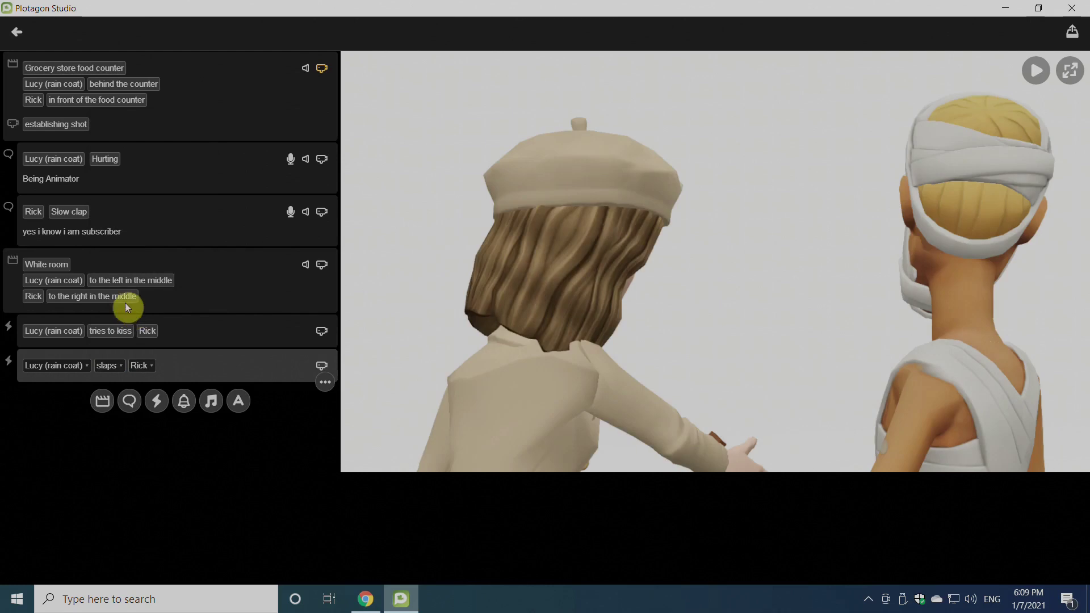
left_click(239, 285)
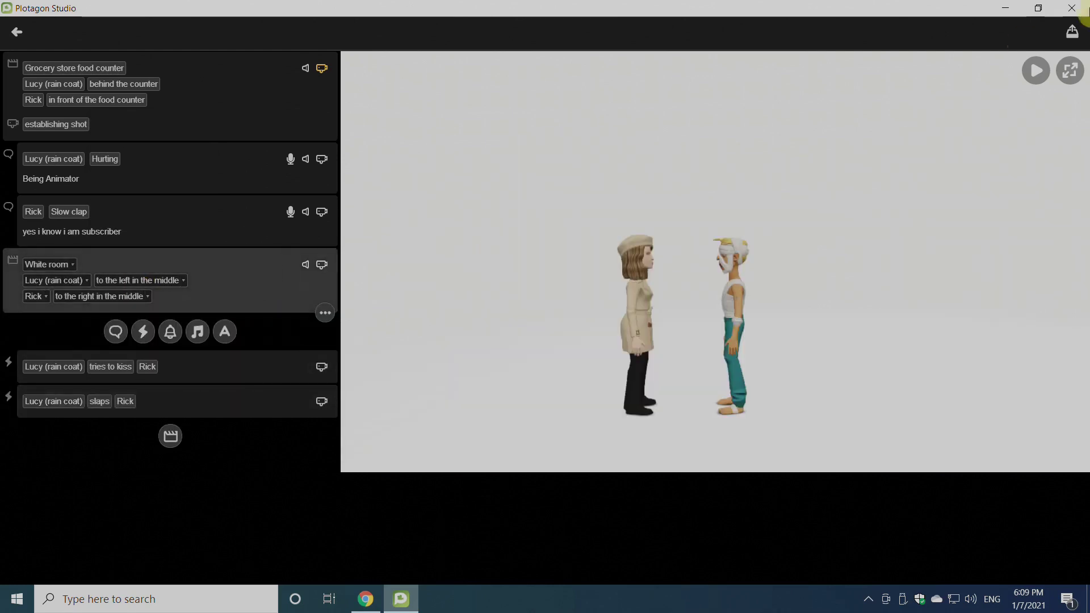
Preview, then insert a centered silent text caption 'After 5min' after the White room setup
left_click(1036, 70)
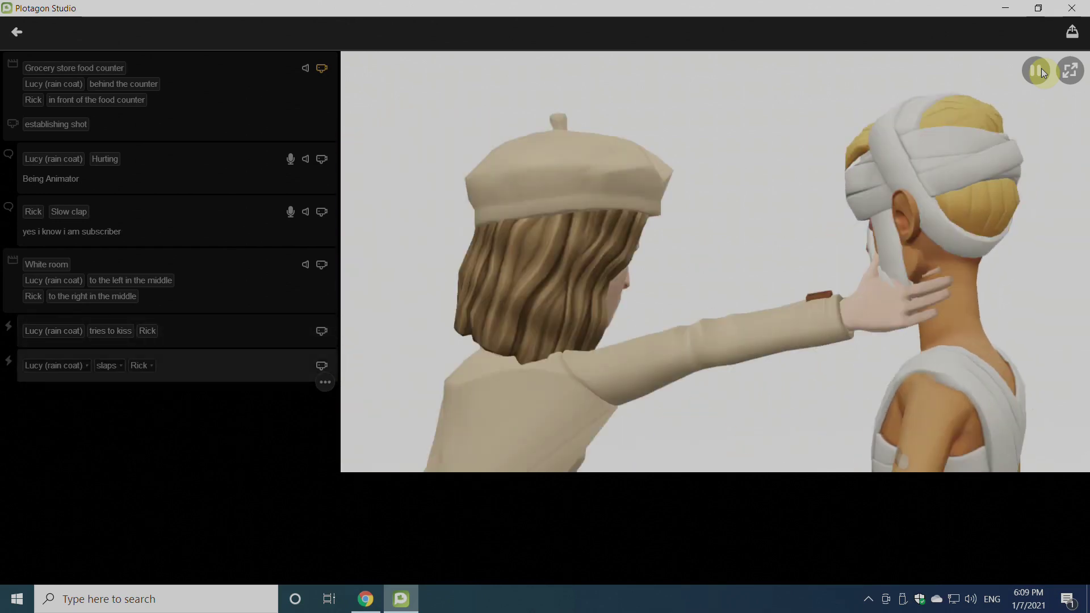
left_click(196, 315)
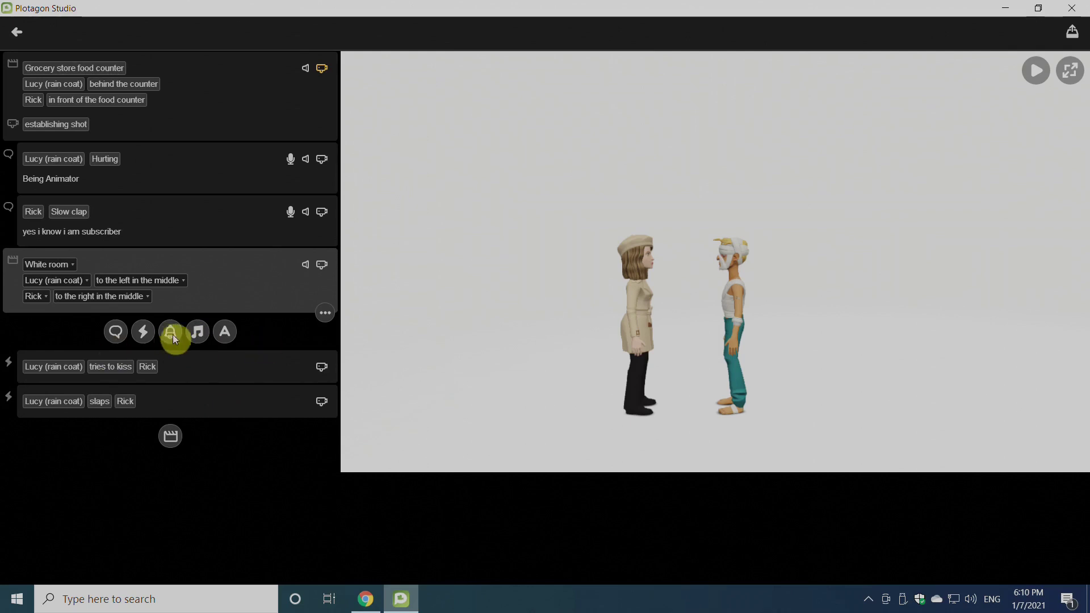
left_click(224, 332)
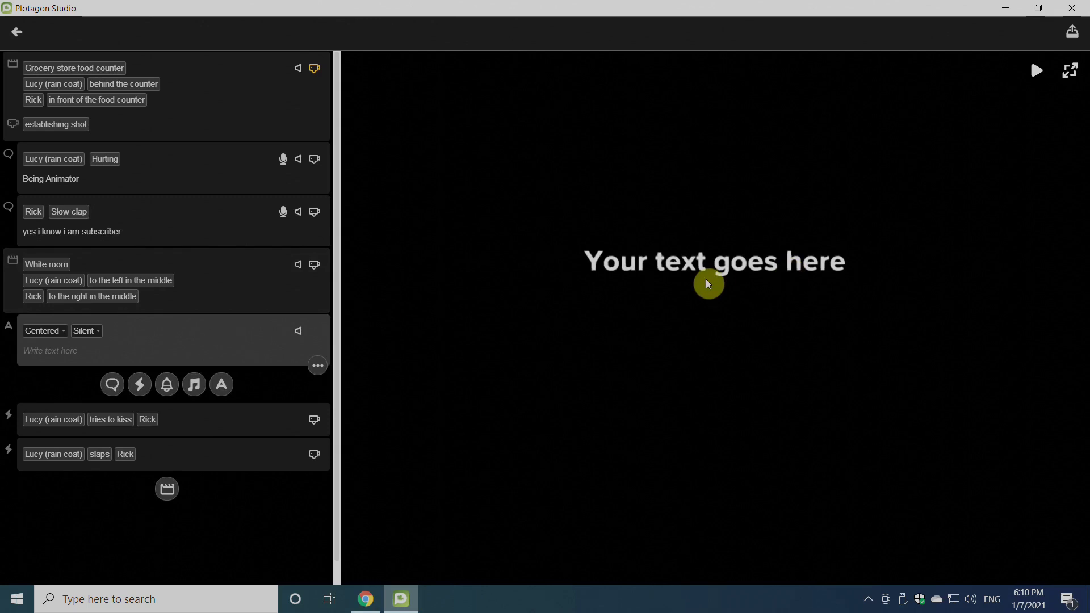
type("After 5min")
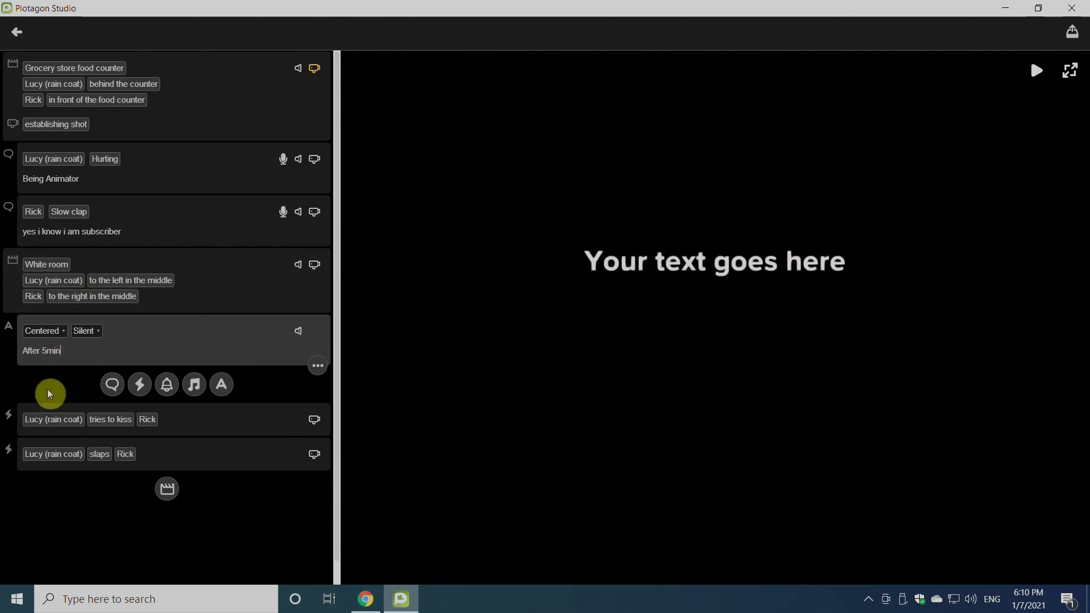
left_click(47, 390)
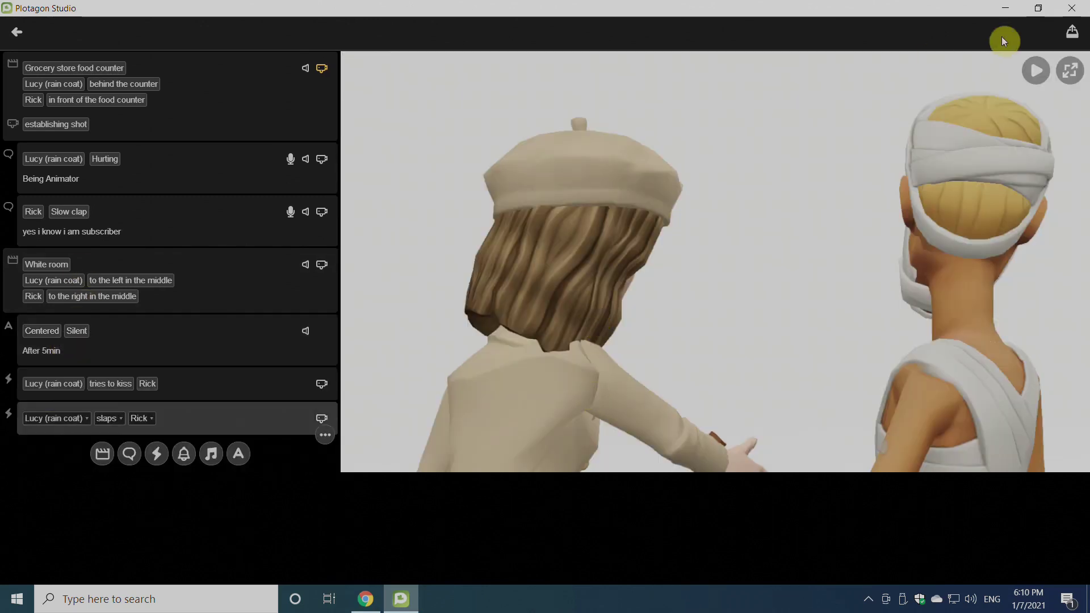
Render the plot to a 1080p video exported without subtitles
left_click(1071, 34)
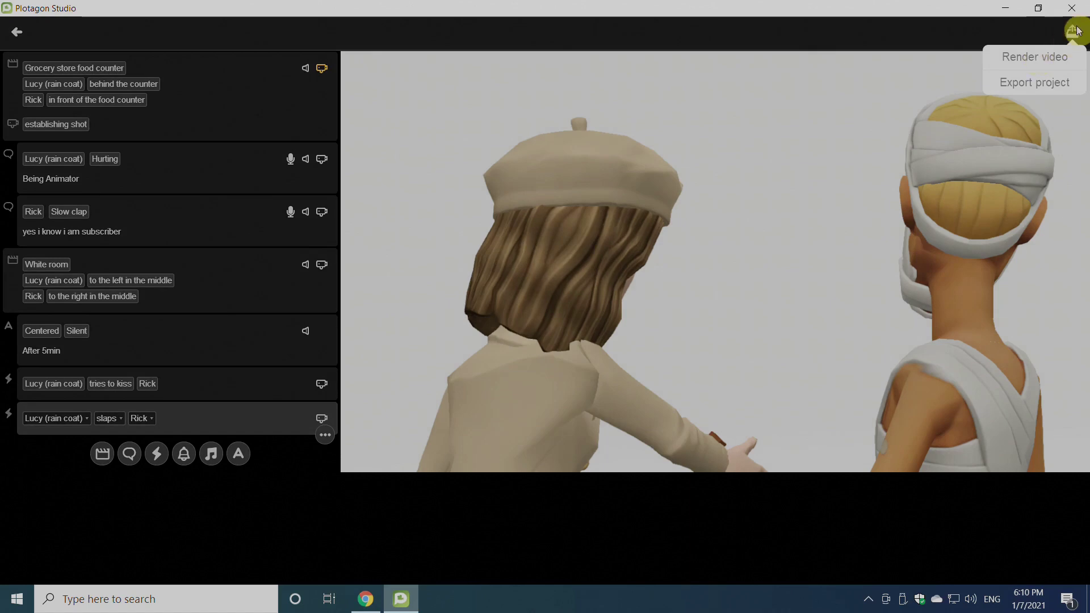
left_click(1011, 61)
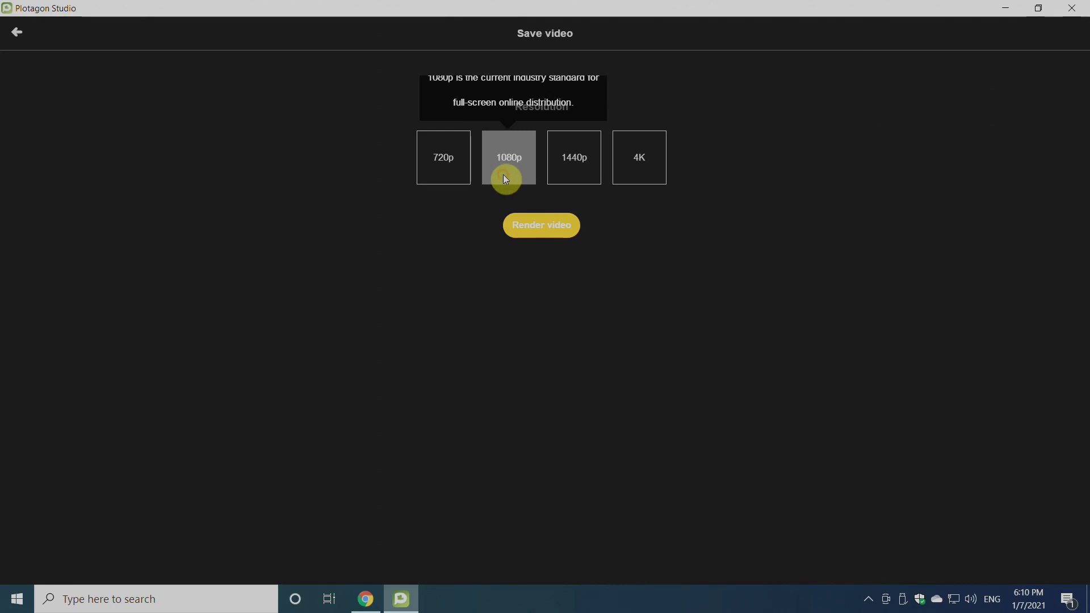
left_click(540, 227)
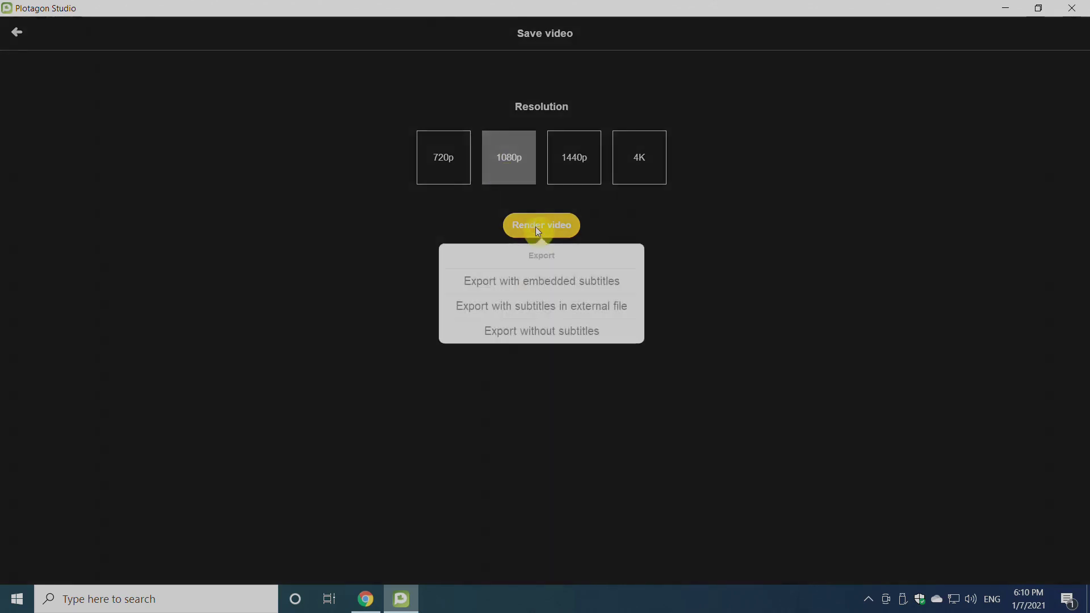
left_click(514, 335)
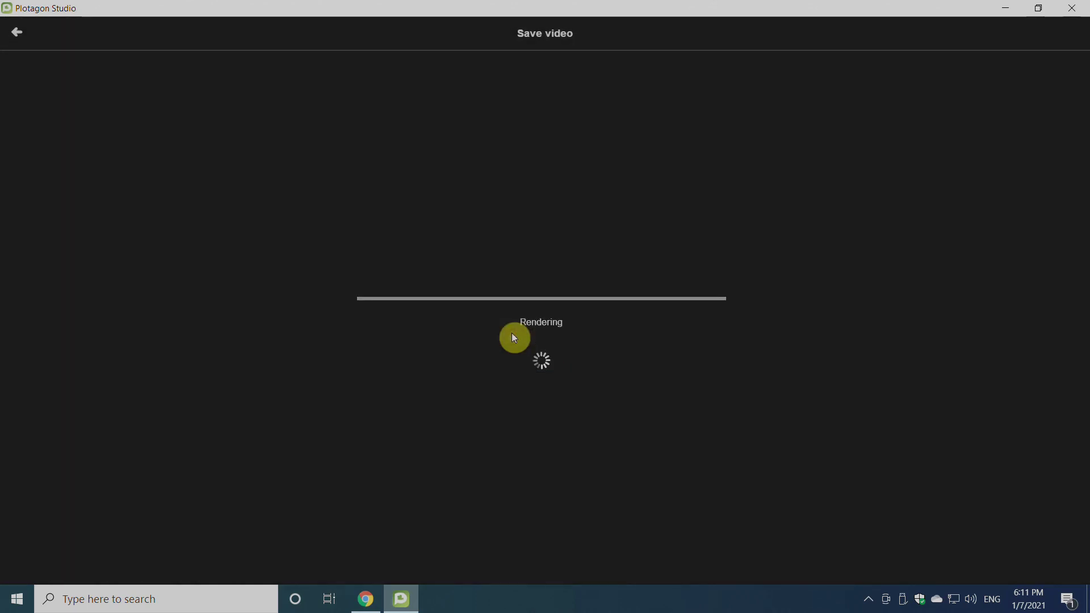